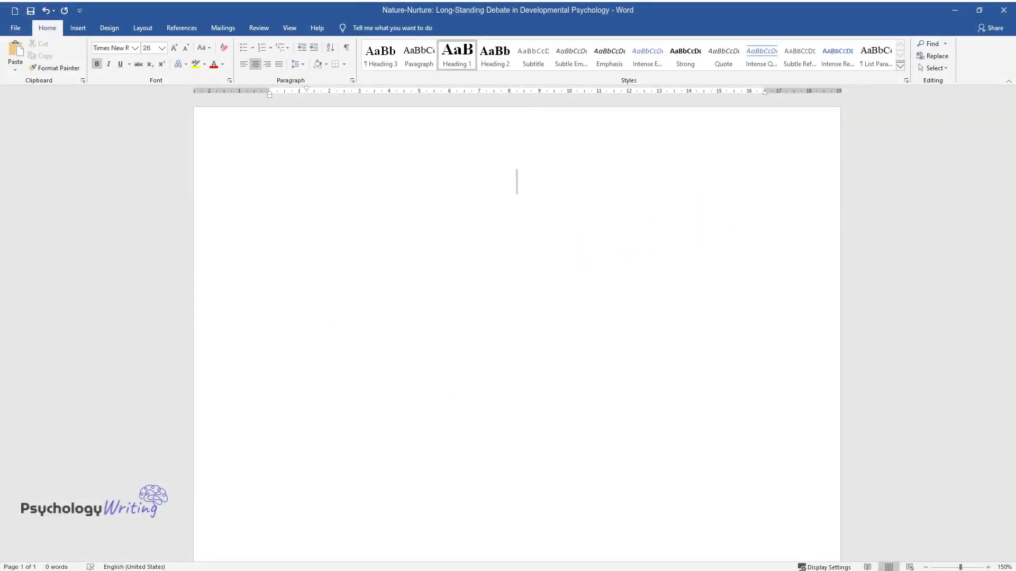
Step: Enter the title "Nature-Nurture: Long-Standing Debate in Developmental Psychology" and the section heading "Post" beneath it
{"action": "type", "text": "Nature-Nurtu"}
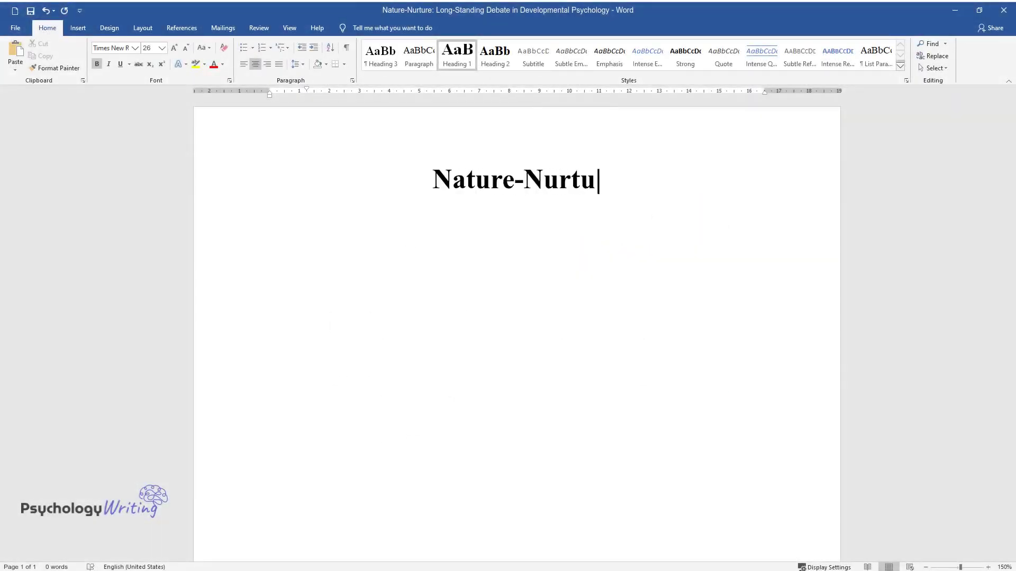
{"action": "type", "text": "re: Long-Standing Debate in"}
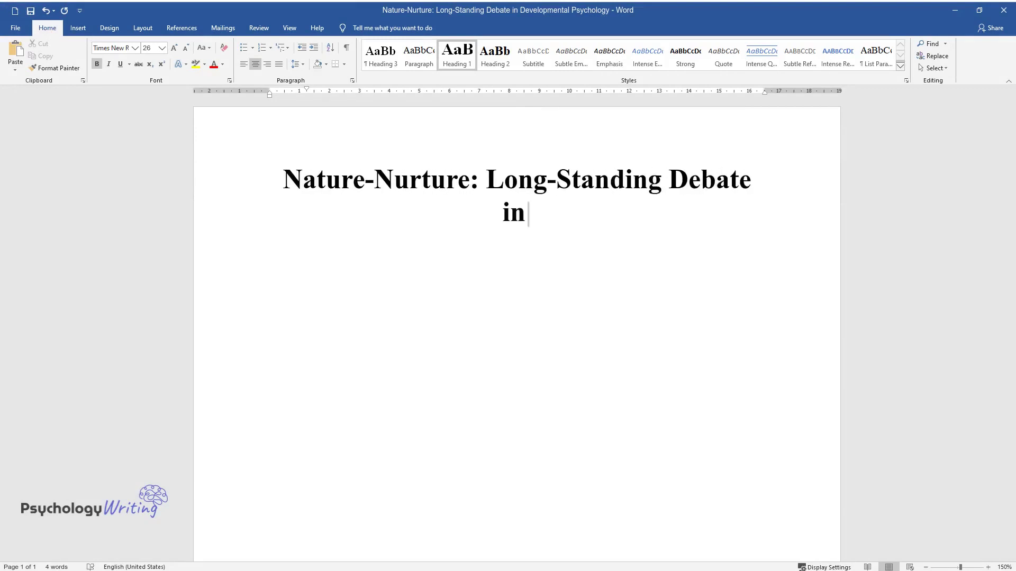
{"action": "type", "text": " Developmental Psychology"}
{"action": "key", "text": "Return"}
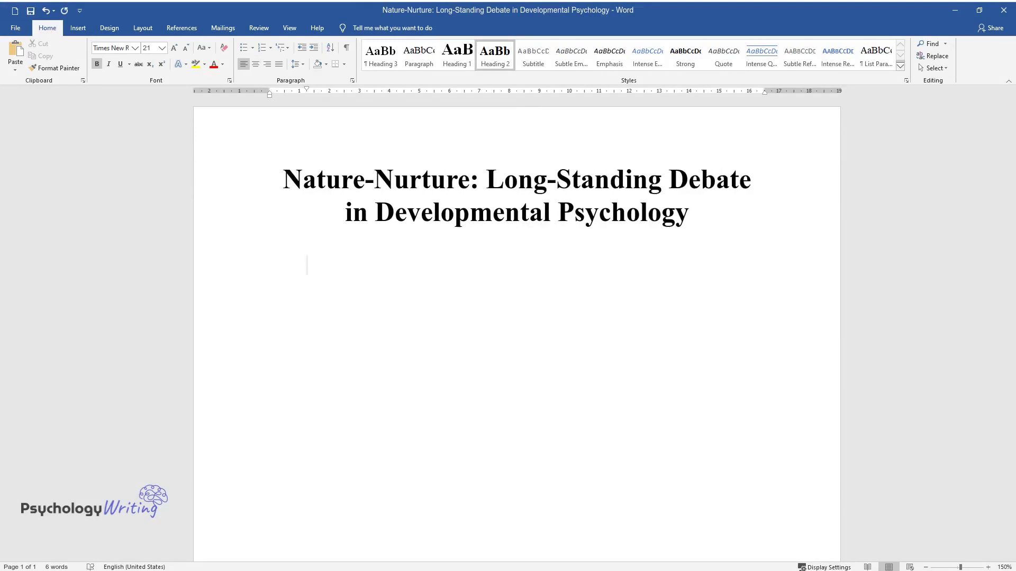
{"action": "type", "text": "Post"}
{"action": "key", "text": "Return"}
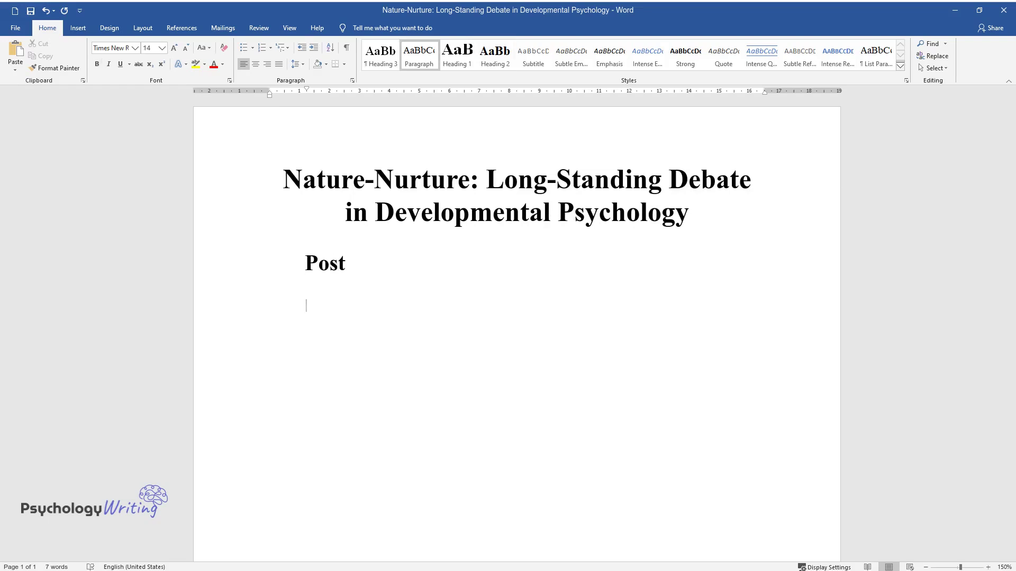
Step: Start the Post paragraph with a sentence on developmental psychology's nature-nurture debates: whether genetics or the environment (incorporating experience and learning) has more impact on human behavior
{"action": "type", "text": "Nature-nurture debates in developmental psychol"}
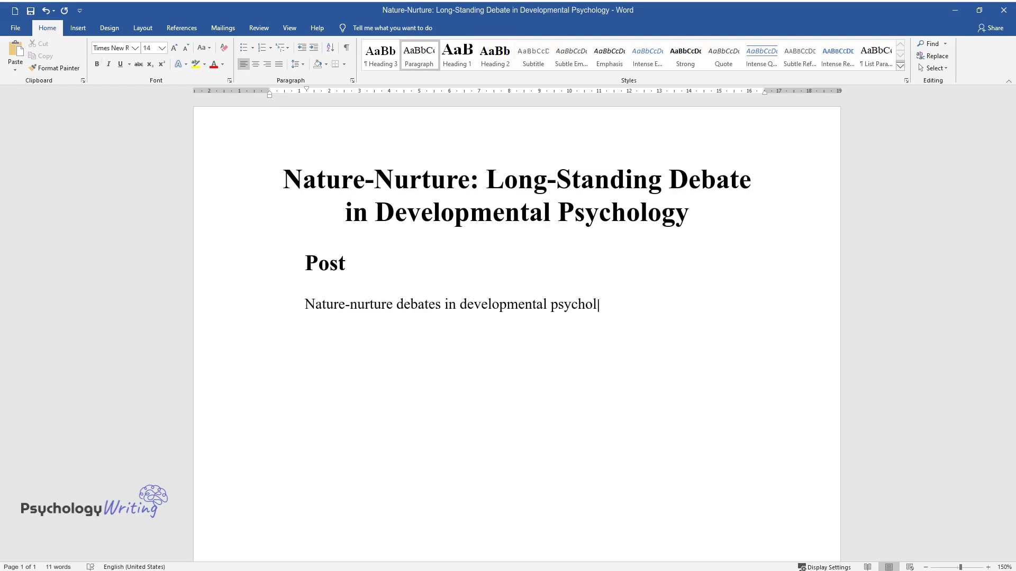
{"action": "type", "text": "ogy focus on the issue of what has"}
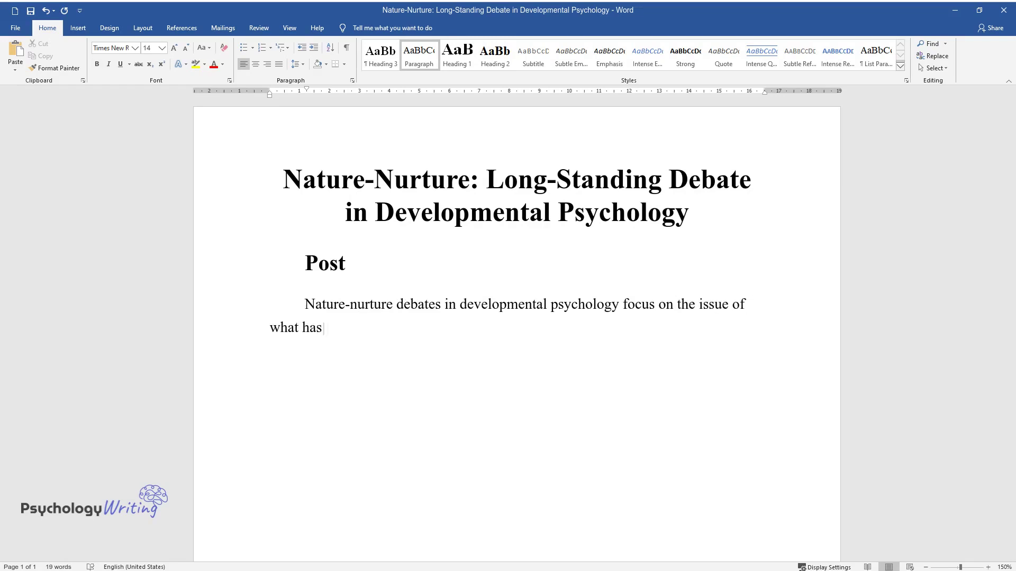
{"action": "type", "text": " a more significant impact on human"}
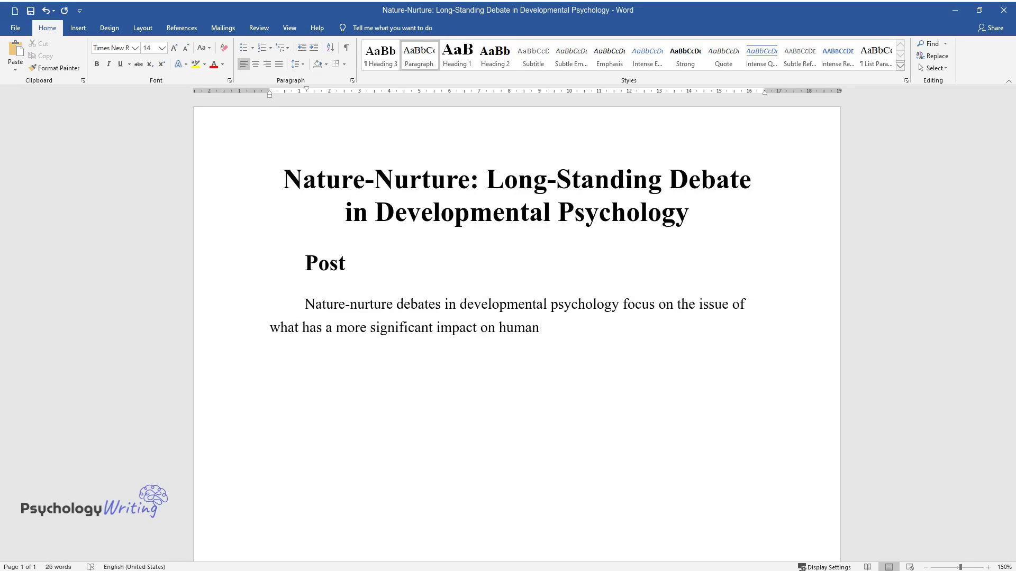
{"action": "type", "text": " behavior – genetics or the enviro"}
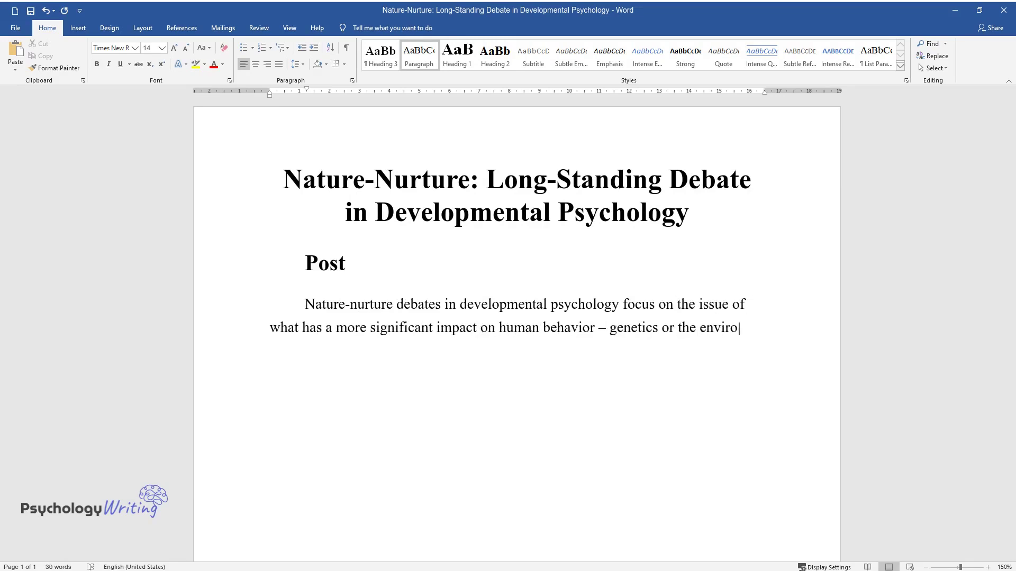
{"action": "type", "text": "nment (incorporating experience and"}
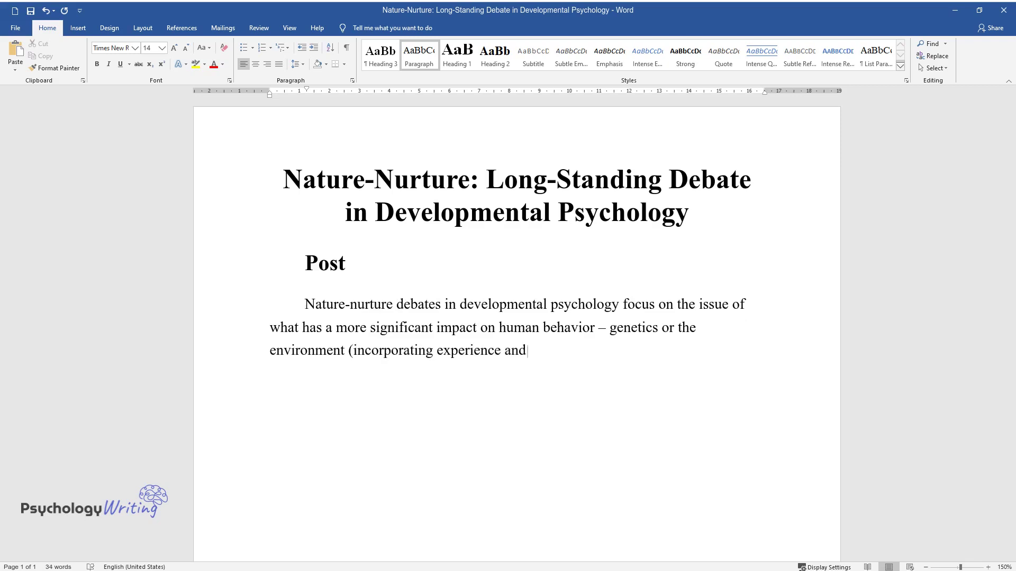
{"action": "type", "text": " learning). The nature perspective"}
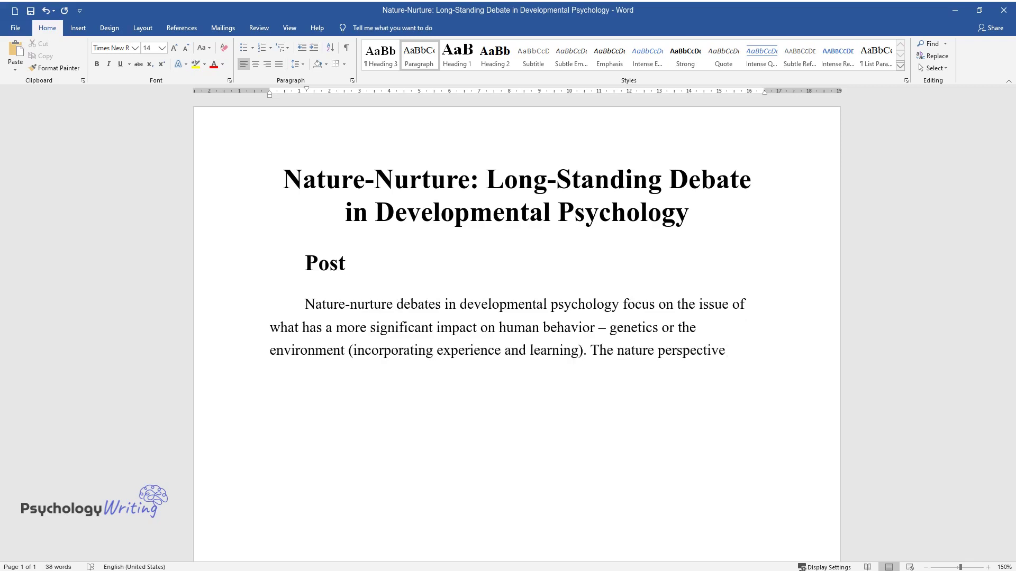
Step: Write that the nature perspective assumes behavior is inherited from ancestors, while nurture followers believe people can be taught anything and nature has little influence
{"action": "type", "text": " assumes its characteristics and most patterns of behavior people inherit from their ancestors. The nurt"}
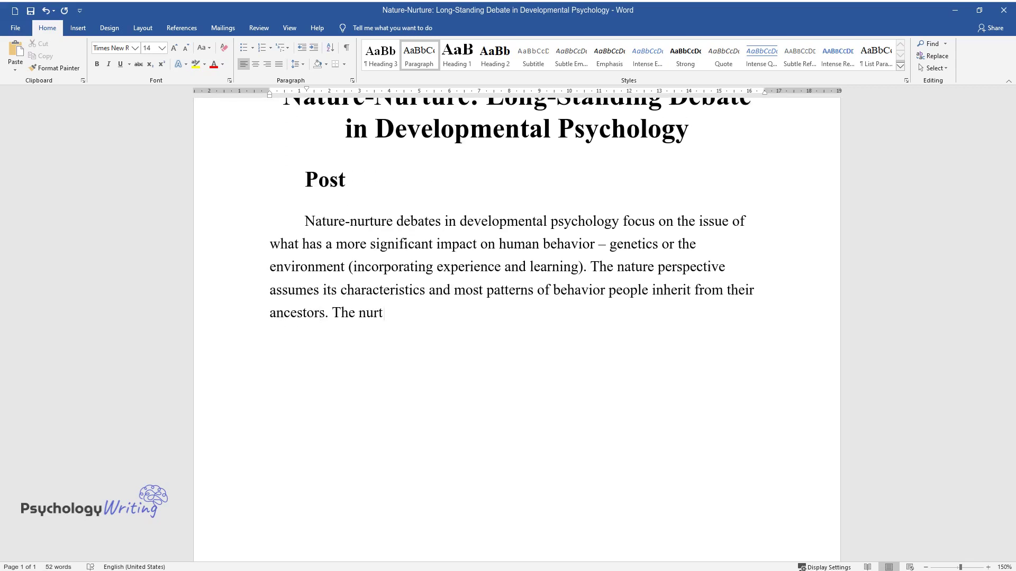
{"action": "type", "text": "ure followers, in turn, believe th"}
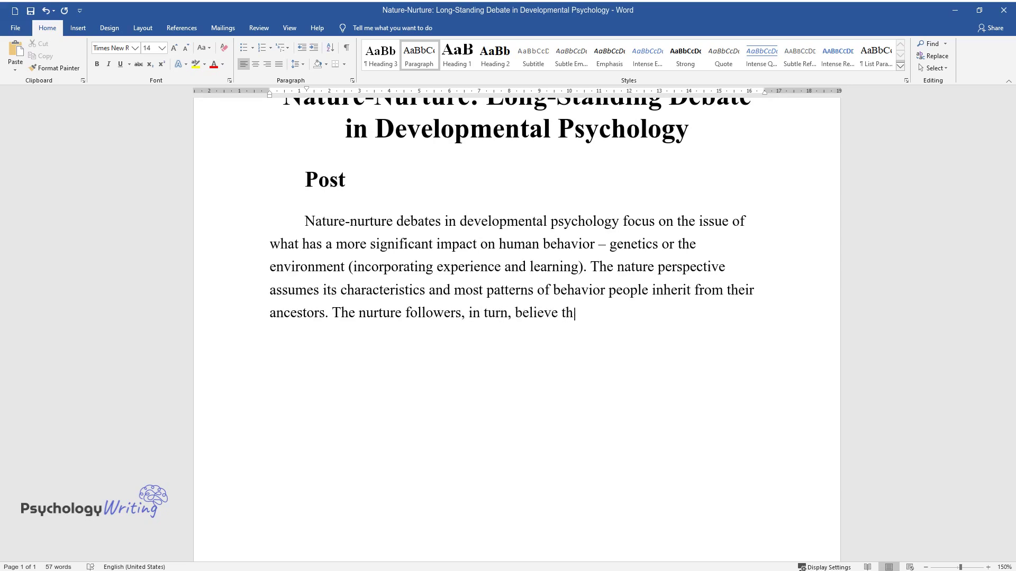
{"action": "type", "text": "taught anything, and nature has lit"}
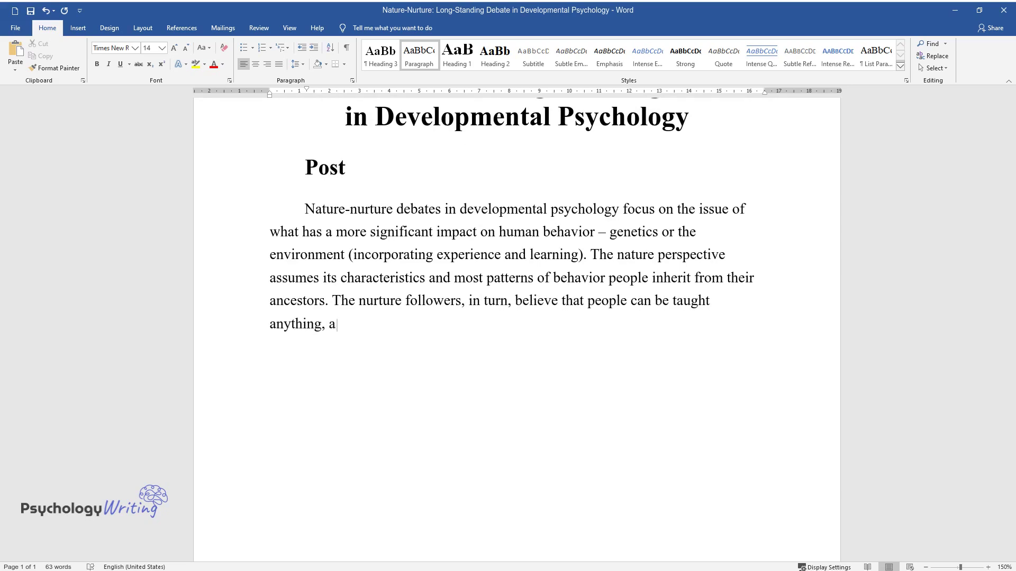
{"action": "type", "text": "tle influence. De"}
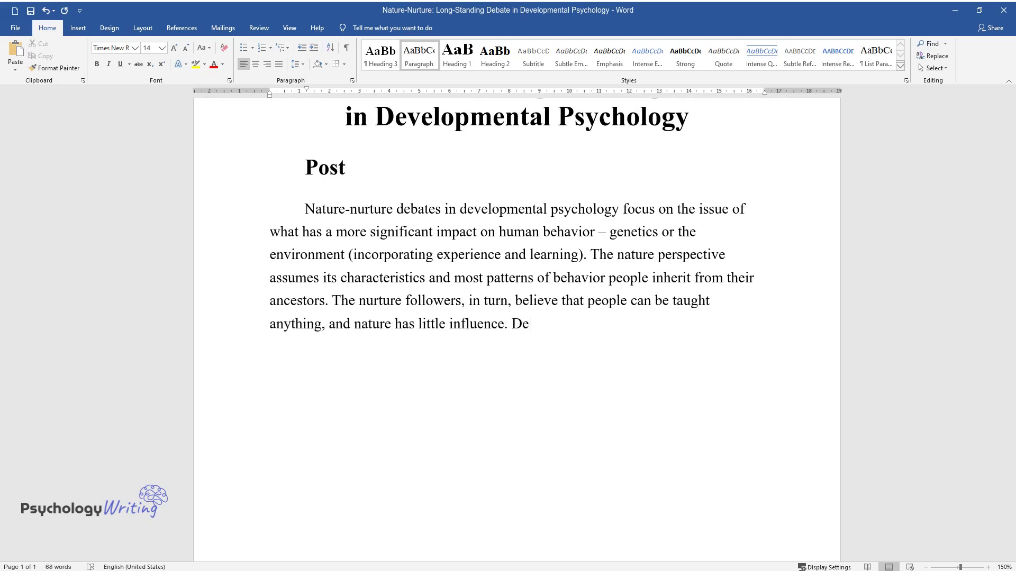
Step: End the first paragraph by stating that, despite protracted disagreements, researchers are recently inclined to unite and study nature and nurture's interaction in human development
{"action": "type", "text": "spite protracted disagreements, re"}
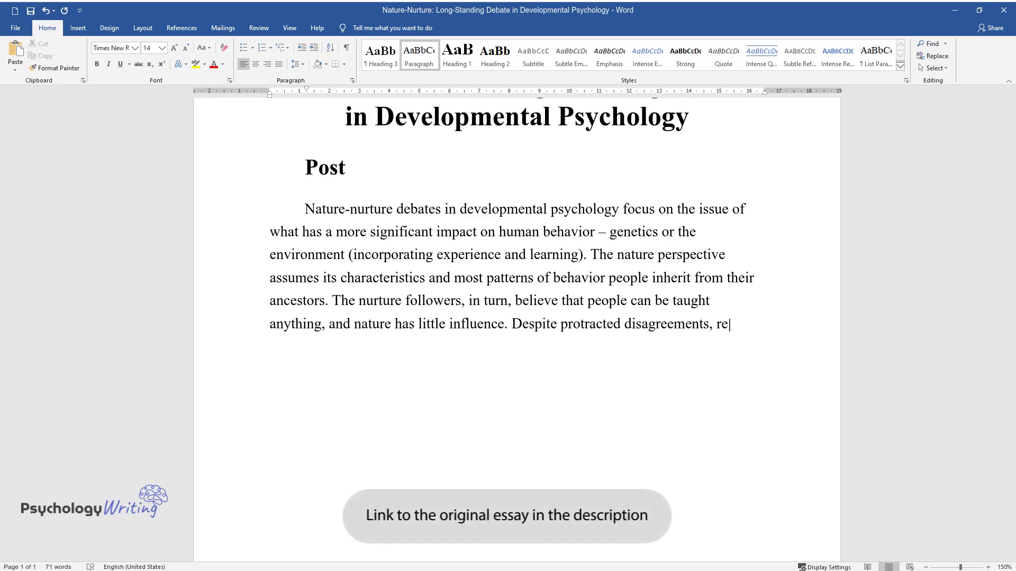
{"action": "type", "text": "cently, researchers have been incli"}
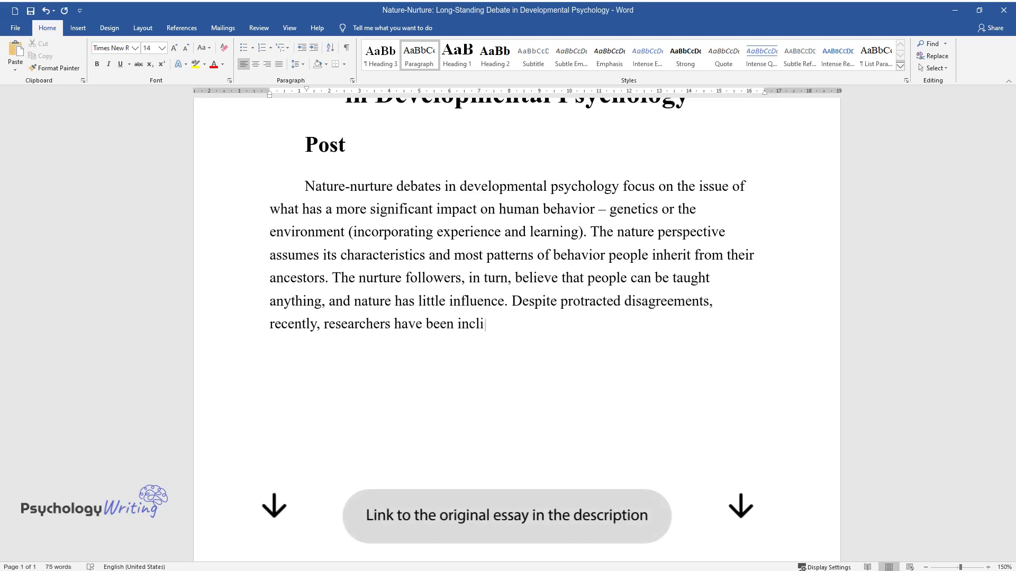
{"action": "type", "text": "ned to unite and study the interact"}
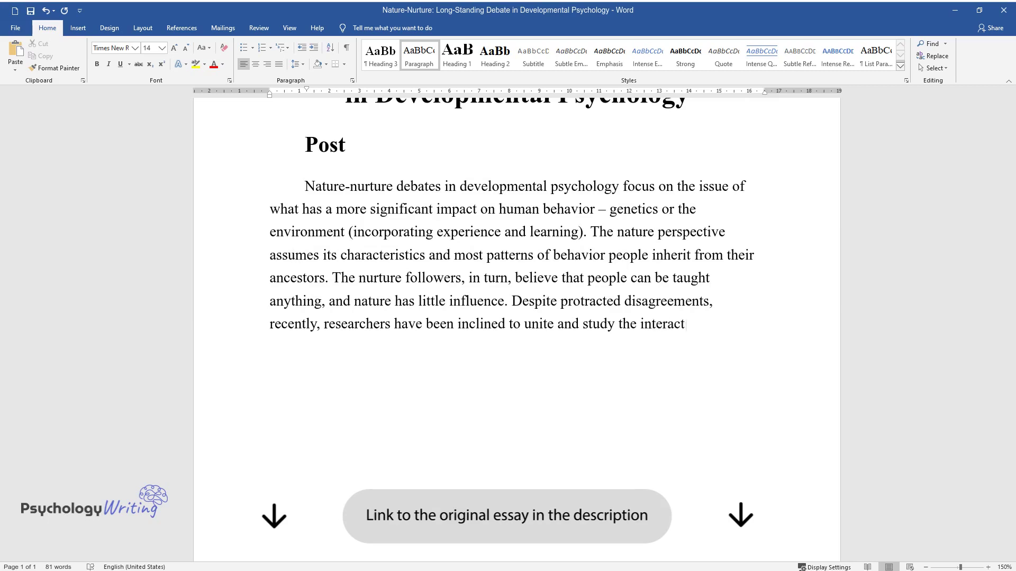
{"action": "type", "text": "ion of nature and nurture in human development."}
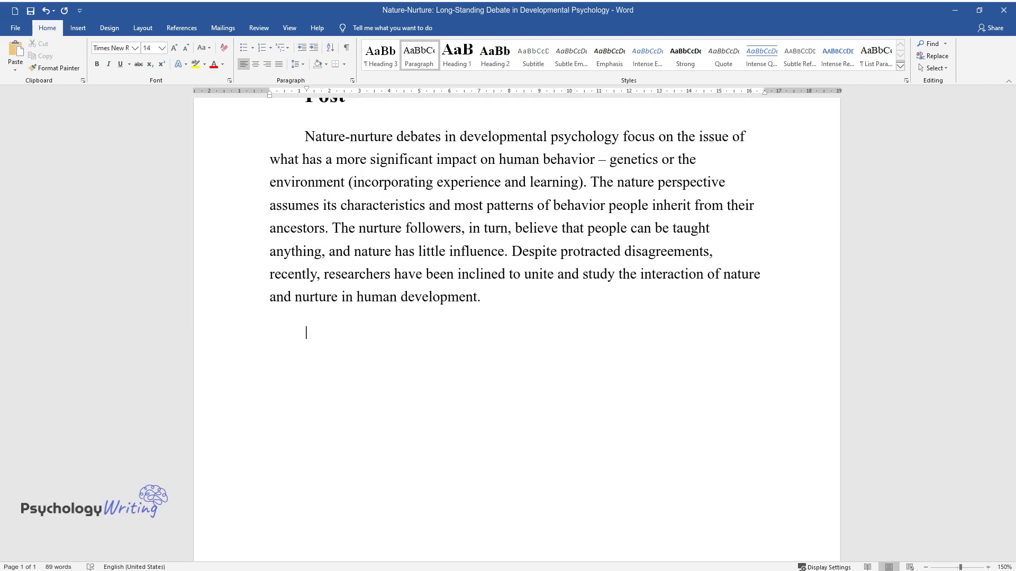
Step: Begin a second paragraph from personal experience, supporting the study of how nature and education interact and citing the development of talents as an example
{"action": "type", "text": "In assessing personal experienc"}
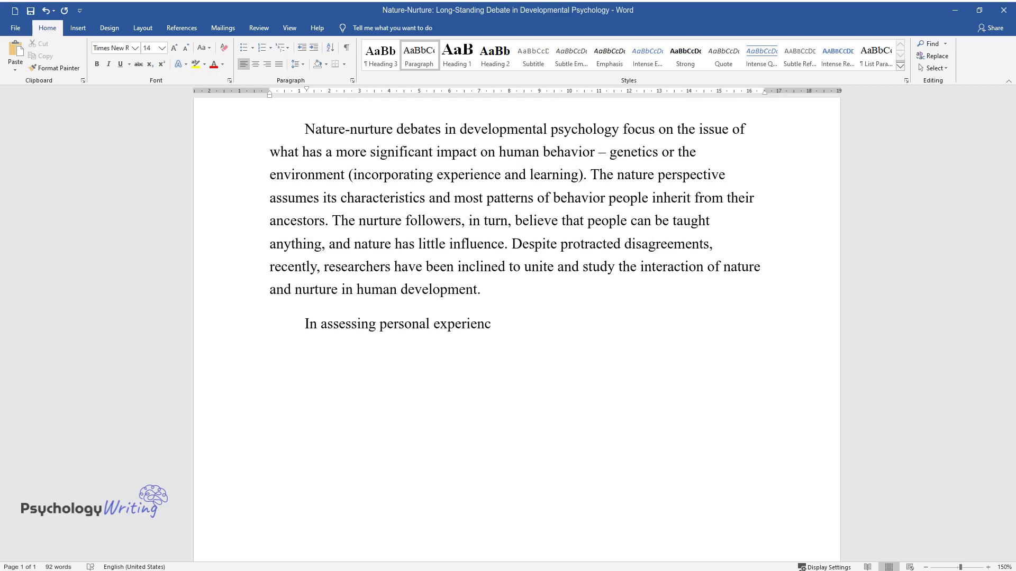
{"action": "type", "text": "e, I am inclined that both nature a"}
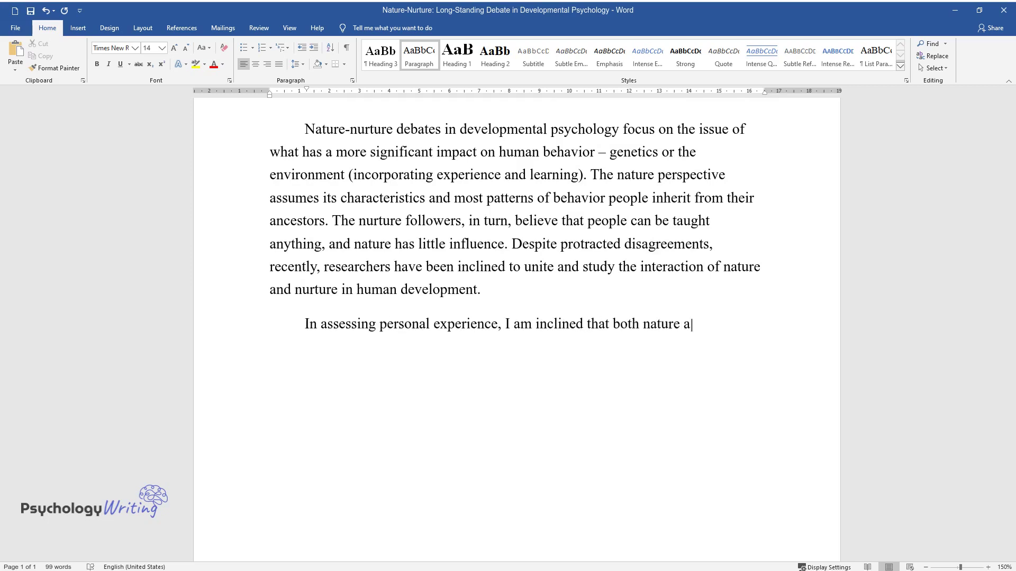
{"action": "type", "text": "nd education have a significant in"}
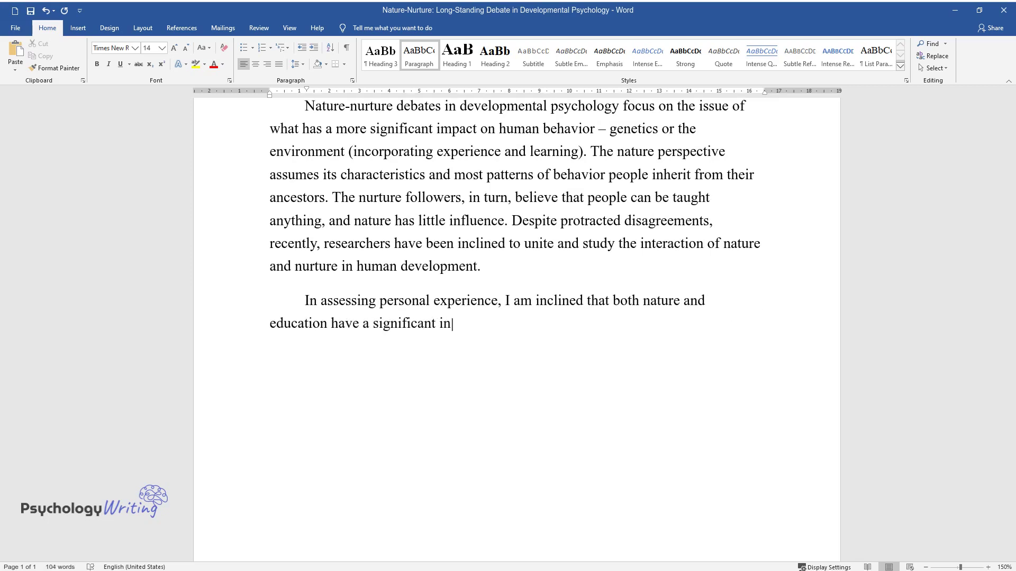
{"action": "type", "text": "fluence and therefore support the s"}
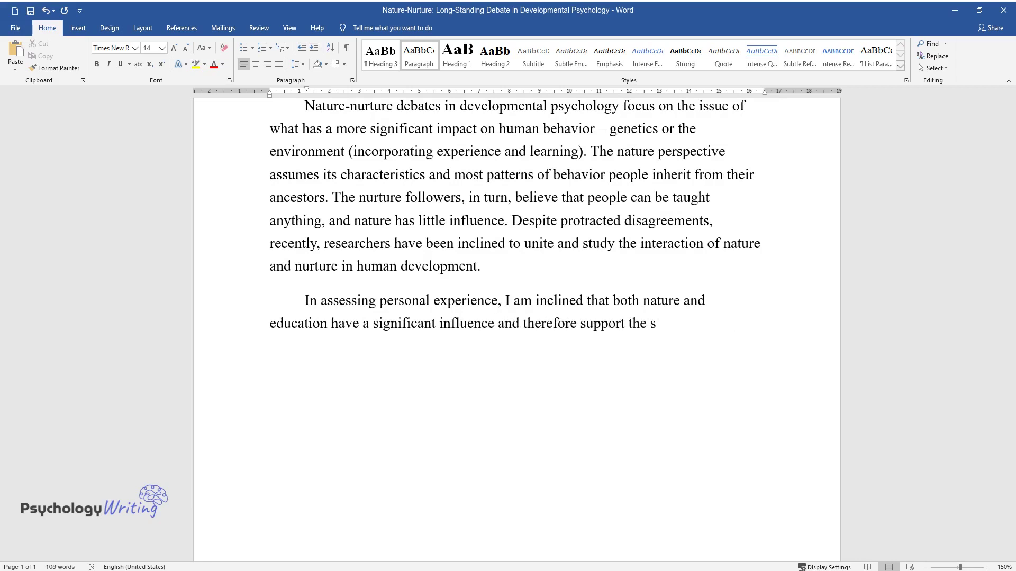
{"action": "type", "text": "tudy of their interaction. Personal observations support my conclusion, for example, the development of talents"}
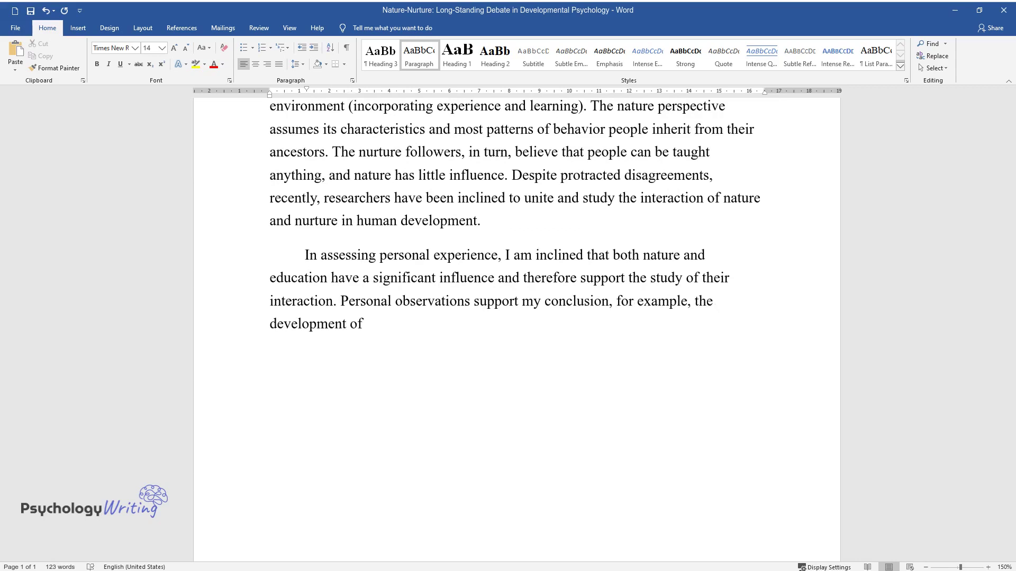
Step: Add that people cope variously with sports tasks, musical instruments or complex mathematical formulas, but without training some remain only with inclinations, not skills
{"action": "type", "text": ". I noticed that in my env"}
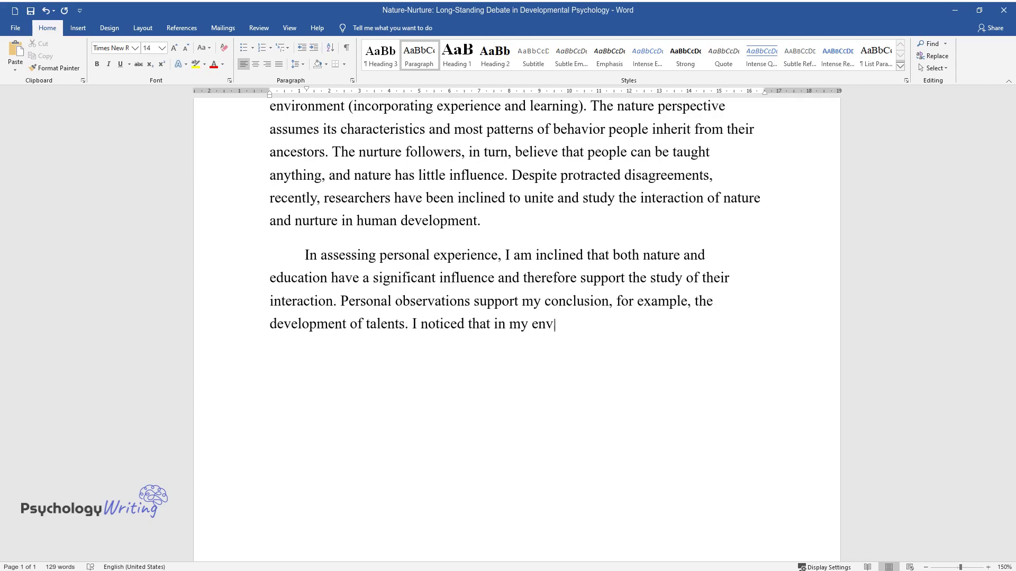
{"action": "type", "text": "ironment, people in various ways co"}
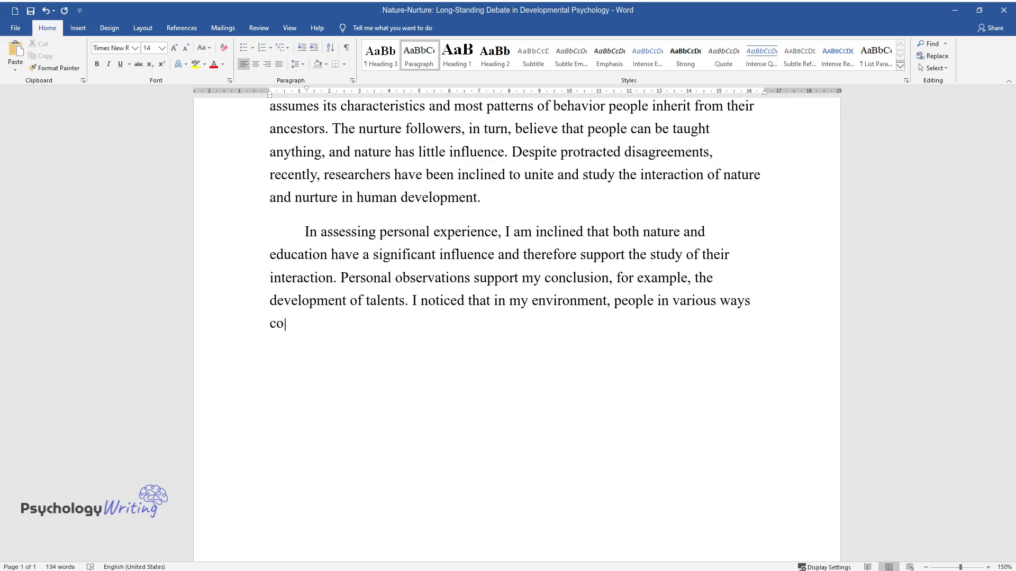
{"action": "type", "text": "pe with sports tasks, learning mus"}
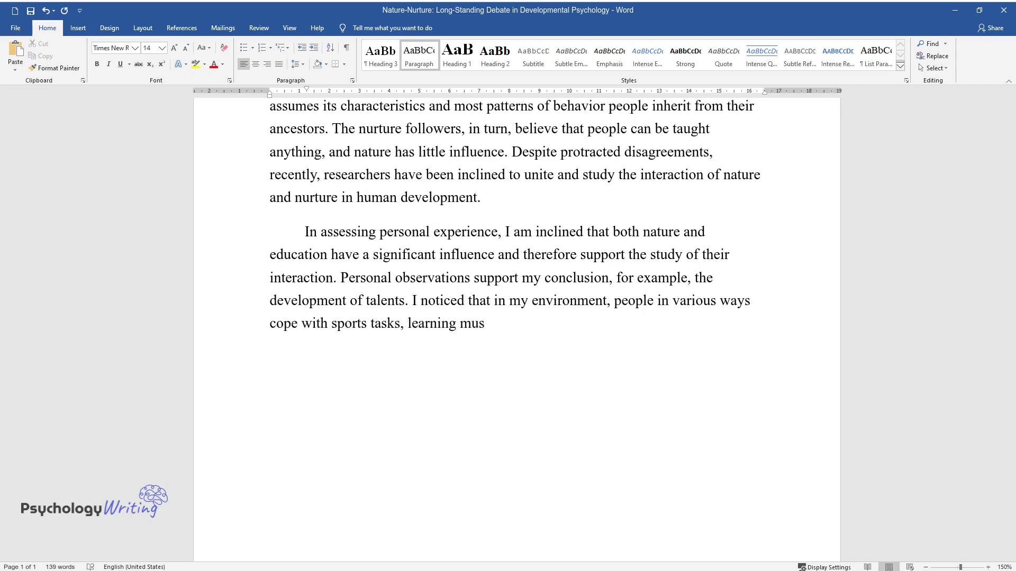
{"action": "type", "text": "ical instruments, or understanding "}
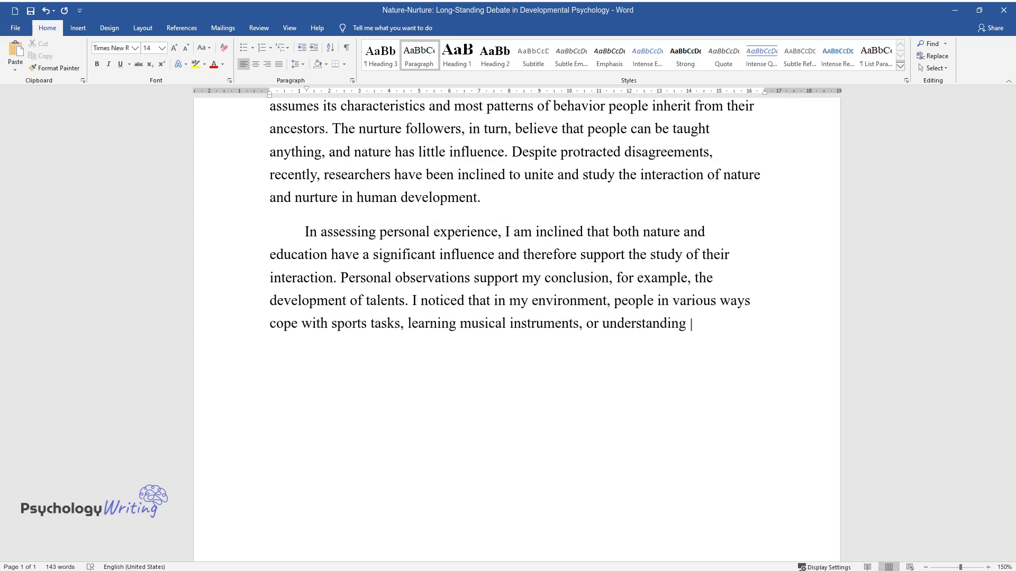
{"action": "type", "text": "complex mathematical formulas. How"}
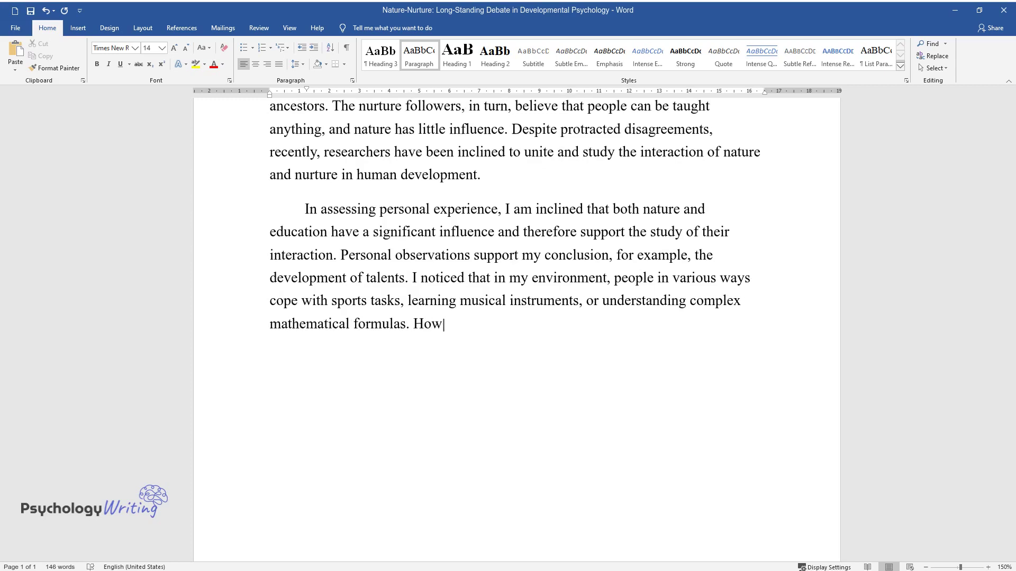
{"action": "type", "text": "ever, without training, some of the"}
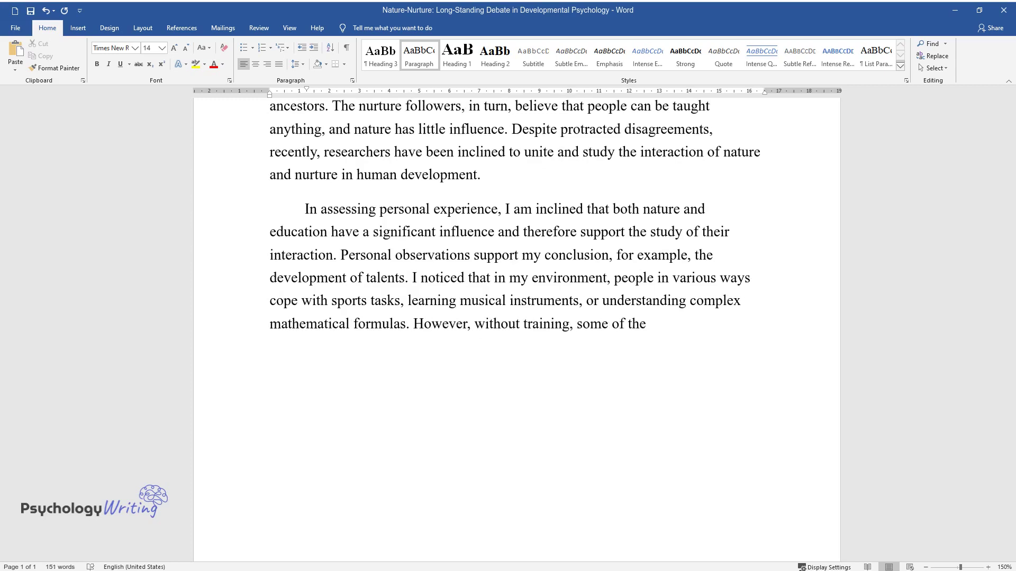
{"action": "type", "text": "m remain only with inclinations, but not with skills"}
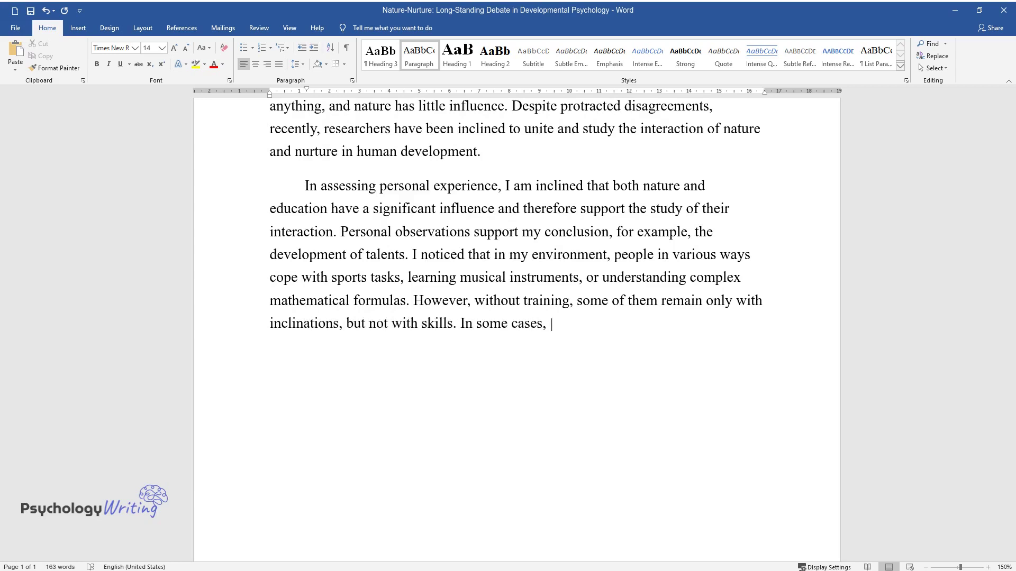
Step: Add that in some cases even many efforts made to learn do not always help understanding, citing personal difficulties with the economy
{"action": "type", "text": ". In some cases, I noticed that even the many effor"}
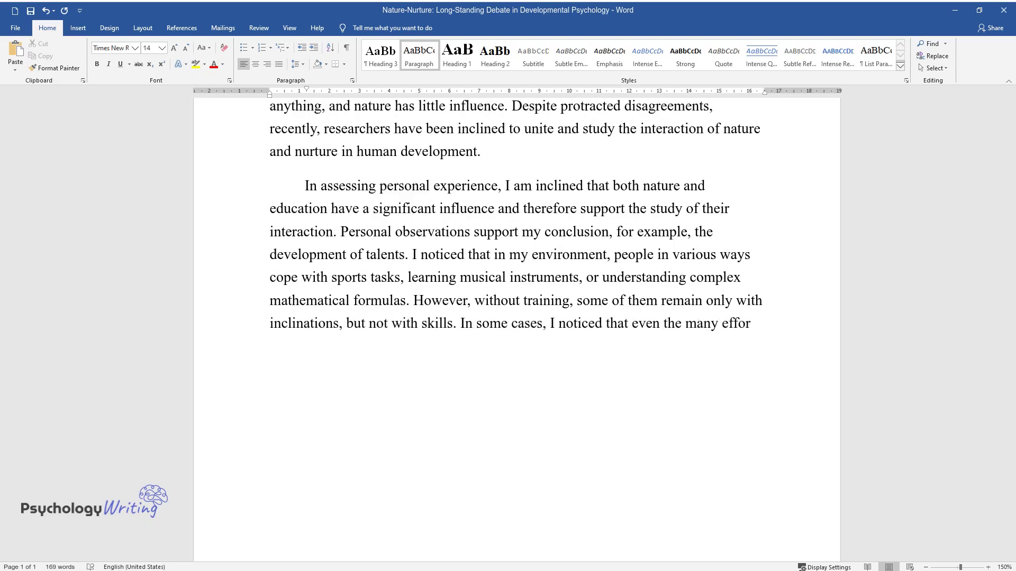
{"action": "type", "text": "ts made to learn do not always help"}
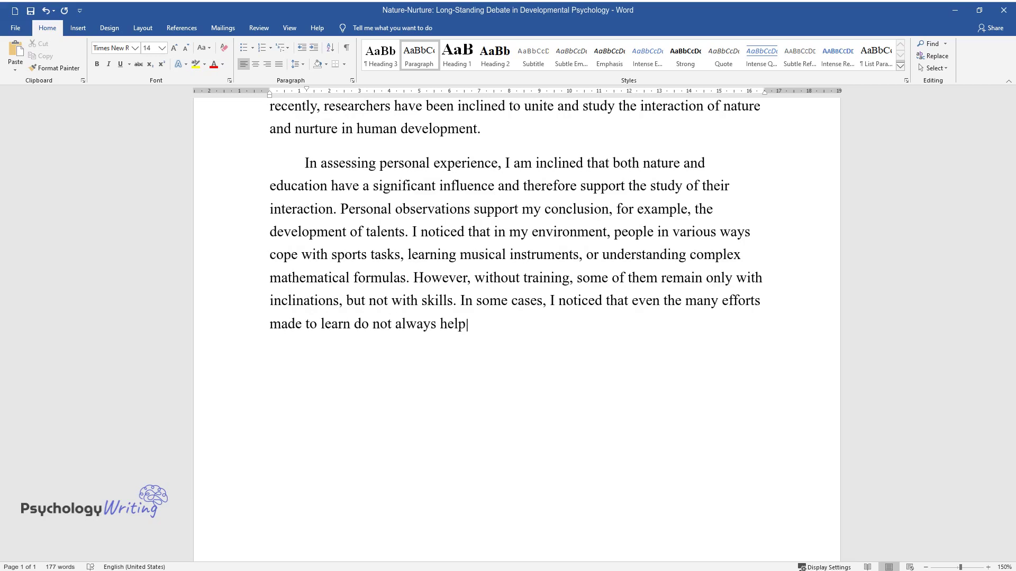
{"action": "type", "text": " to understand the question – for "}
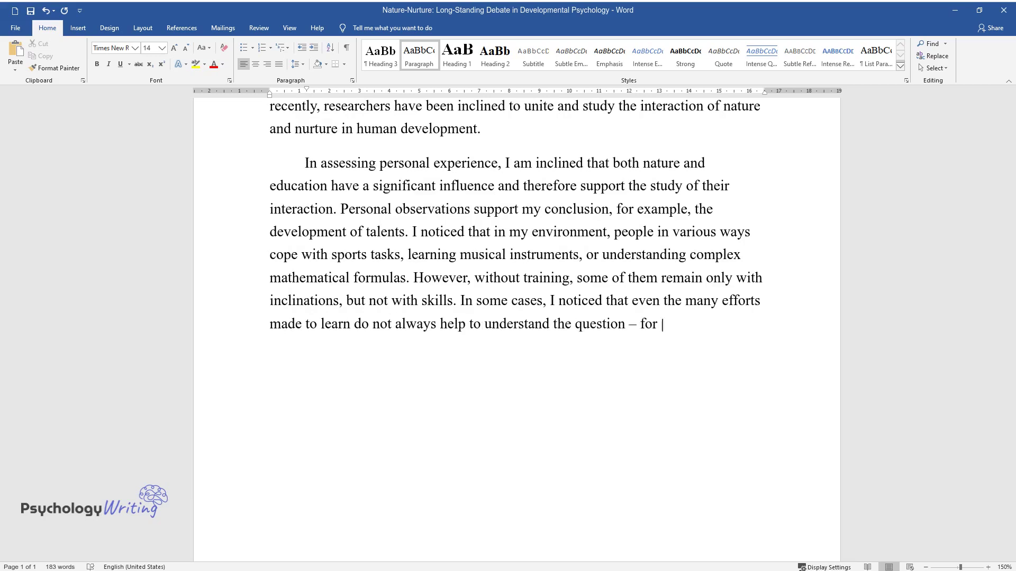
{"action": "type", "text": "instance, I have d"}
{"action": "type", "text": "ifficulties with"}
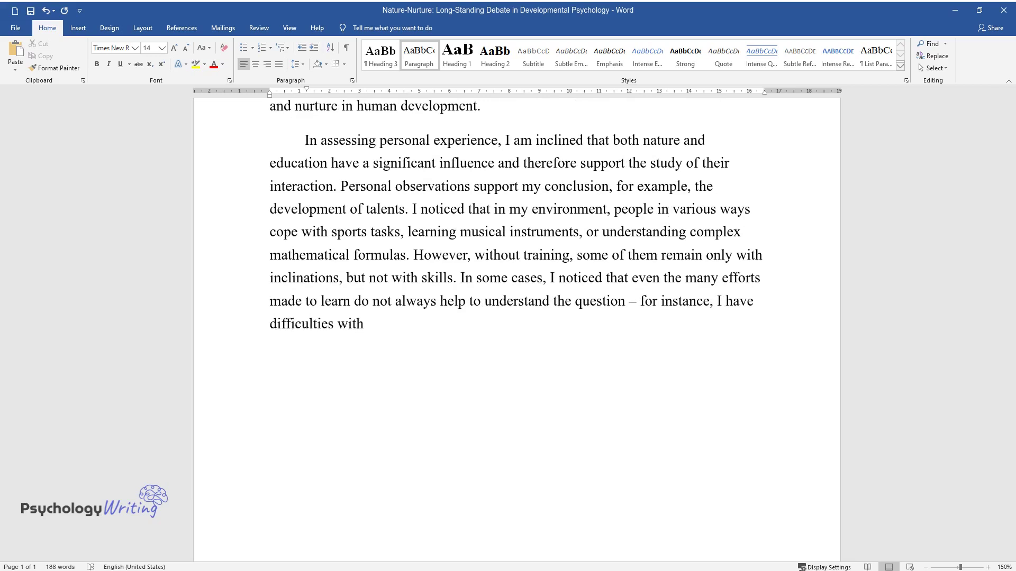
{"action": "type", "text": " the economy. The study of various "}
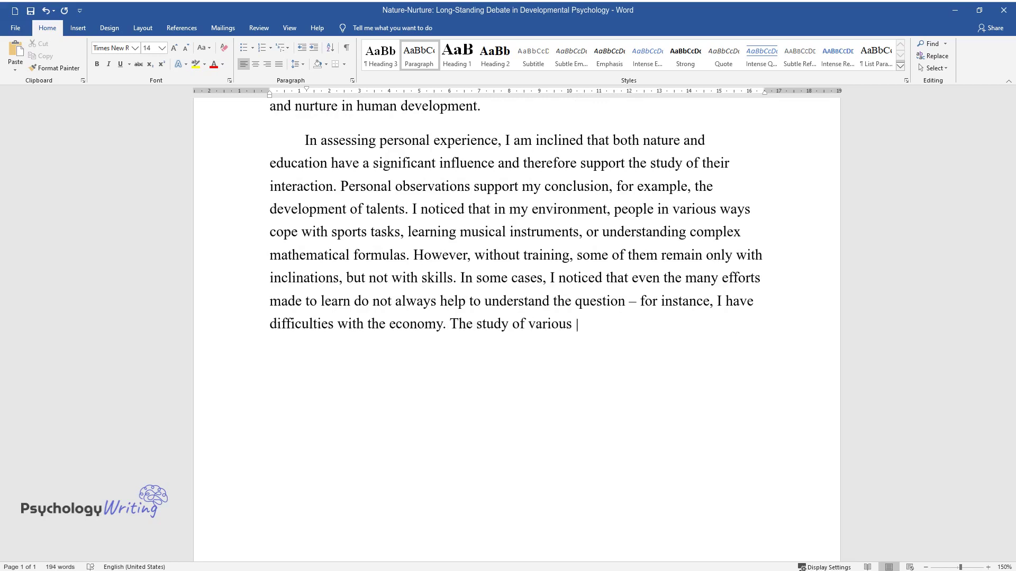
Step: Finish the second paragraph by stating that studying disciplines and developing talents is only part of the life circumstances where nature-nurture applies, but rather convincing
{"action": "type", "text": "disciplines and the development of "}
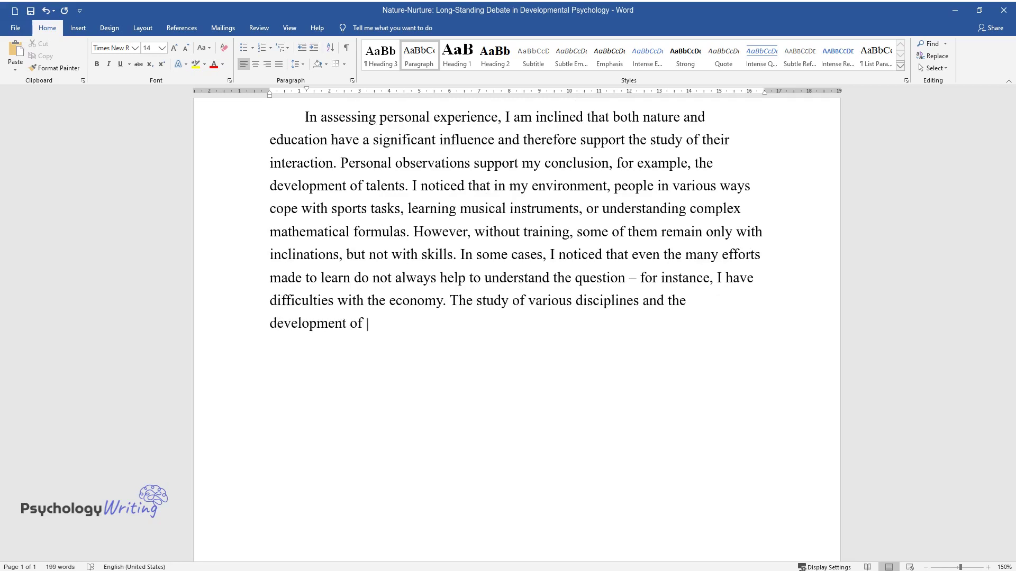
{"action": "type", "text": "talents is only part of the life c"}
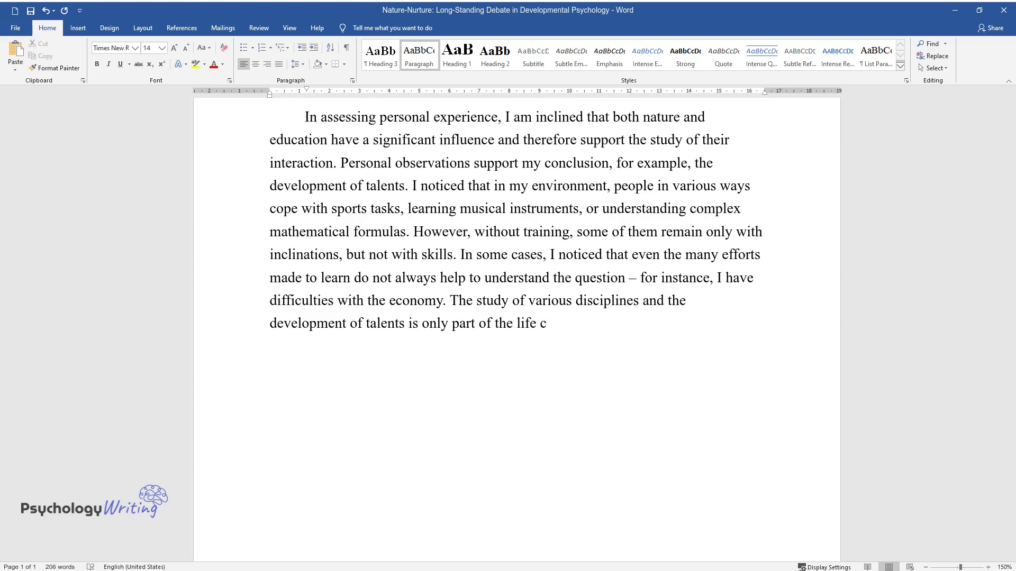
{"action": "type", "text": "ircumstances to which the question "}
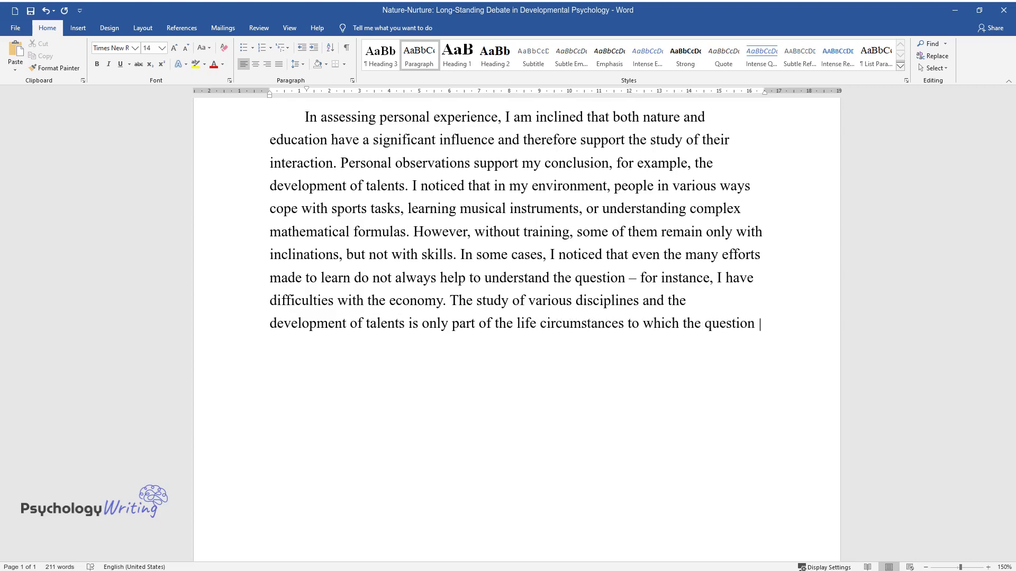
{"action": "type", "text": "of nature-nurture can be applied, but rather convincing."}
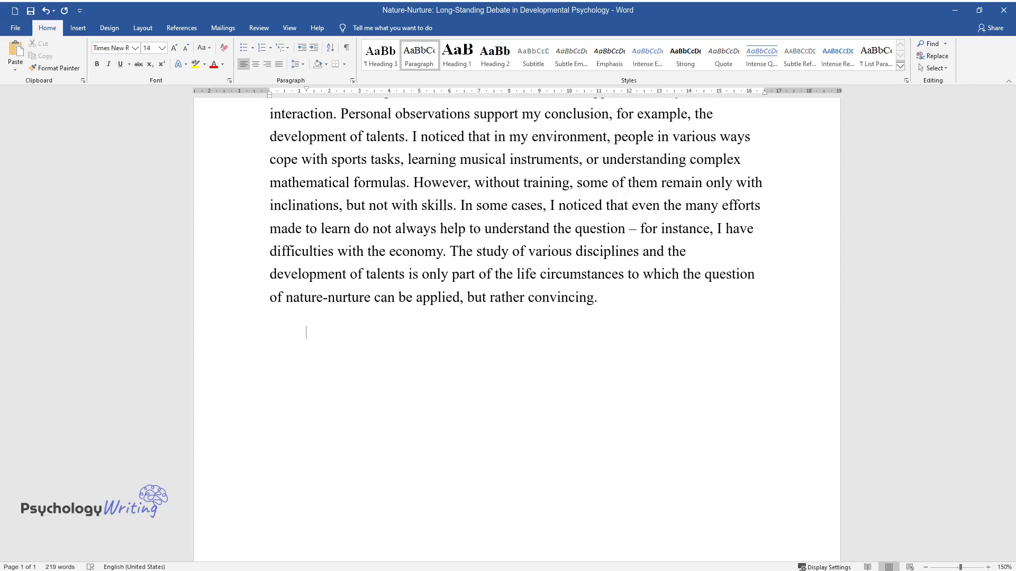
Step: Begin a third paragraph about finding an exciting article proving the need to study nature and nurture interaction, not each perspective separately
{"action": "type", "text": "The study of the question helpe"}
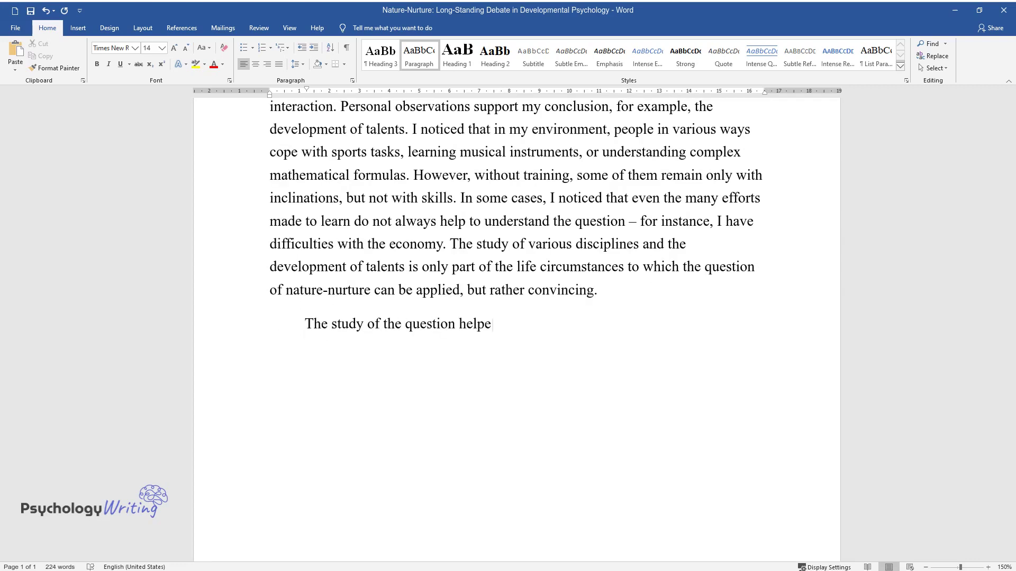
{"action": "type", "text": "d me find an exciting article provi"}
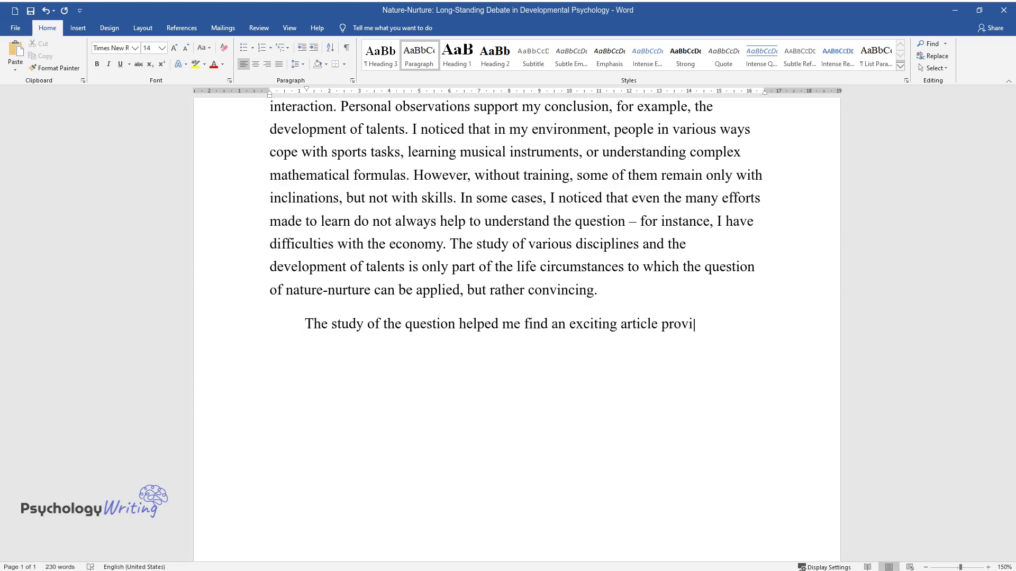
{"action": "type", "text": "ng the need to study the nature and"}
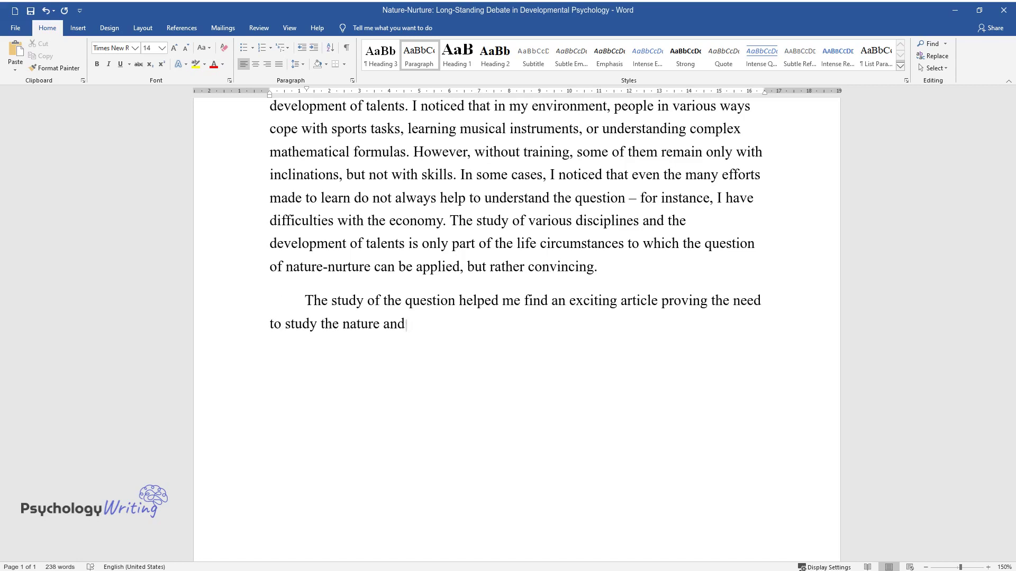
{"action": "type", "text": " nurture interaction, and not each"}
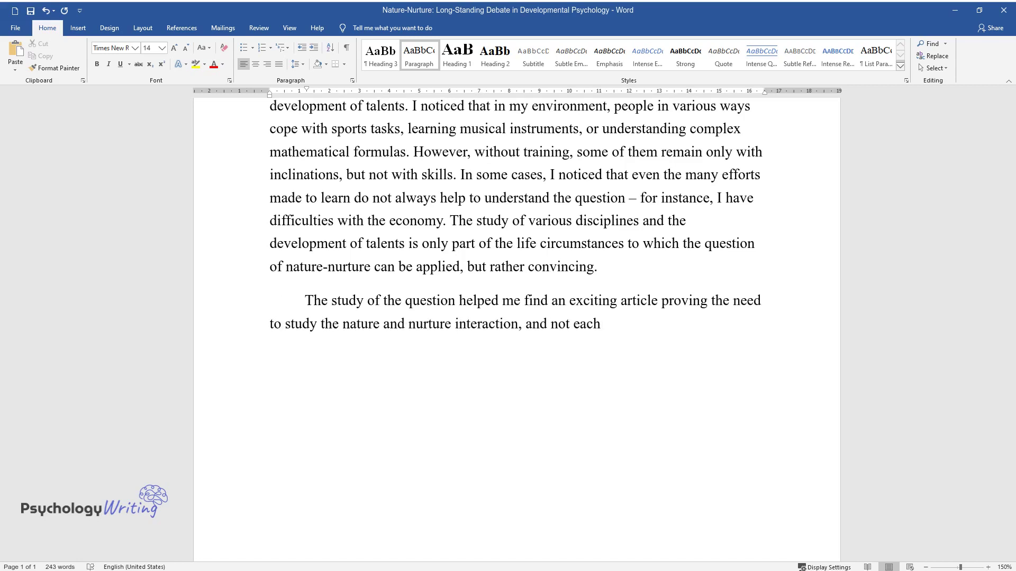
{"action": "type", "text": " perspective separately. Barlow is c"}
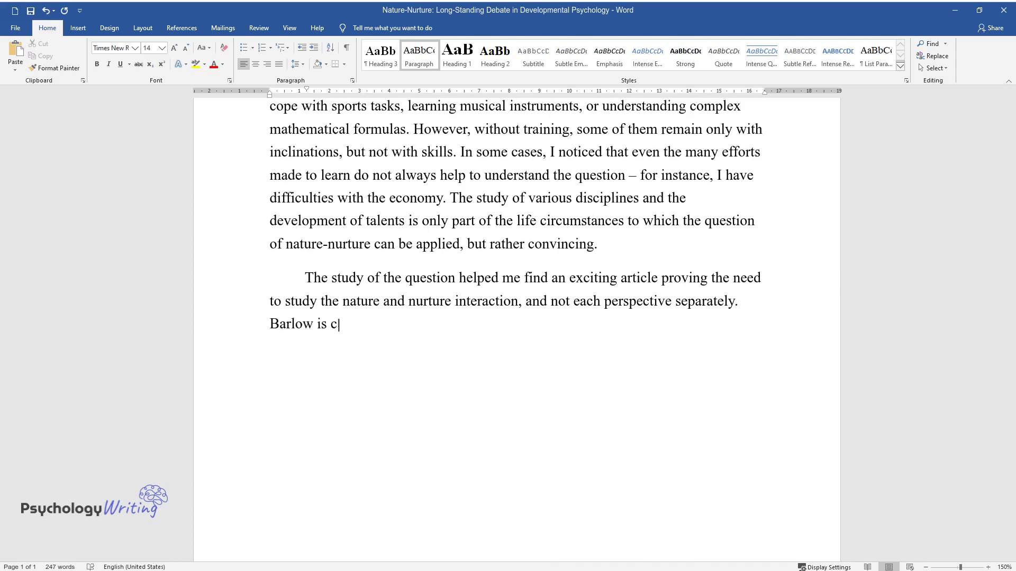
Step: Write that the author's broad literature review confirms modern science insufficiently uses genetic information compared to environmental influence data, from which science loses
{"action": "type", "text": "onducting a broad literature review"}
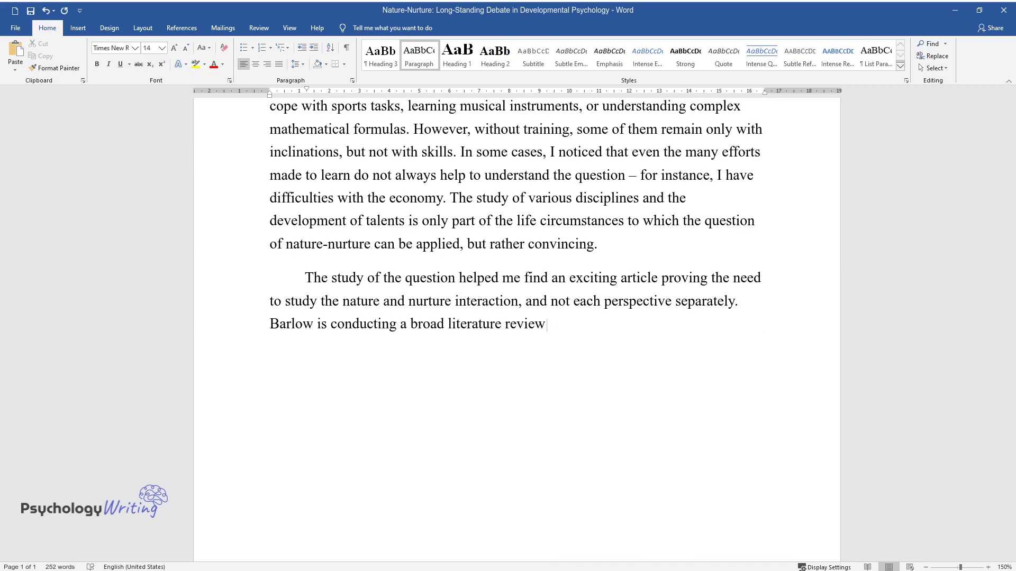
{"action": "type", "text": " to confirm that genetic informatio"}
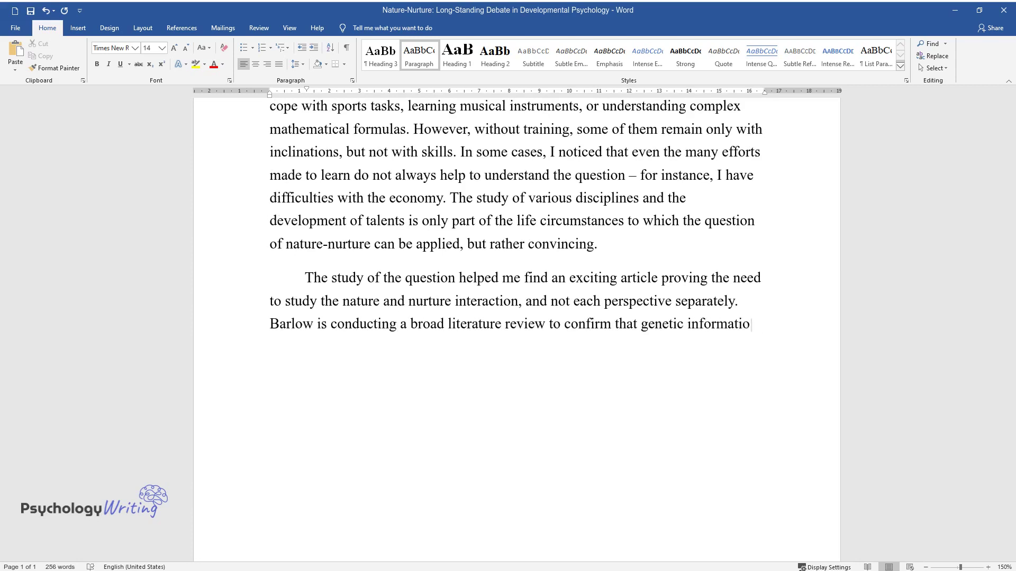
{"action": "type", "text": "n is insufficiently used by modern science compared t"}
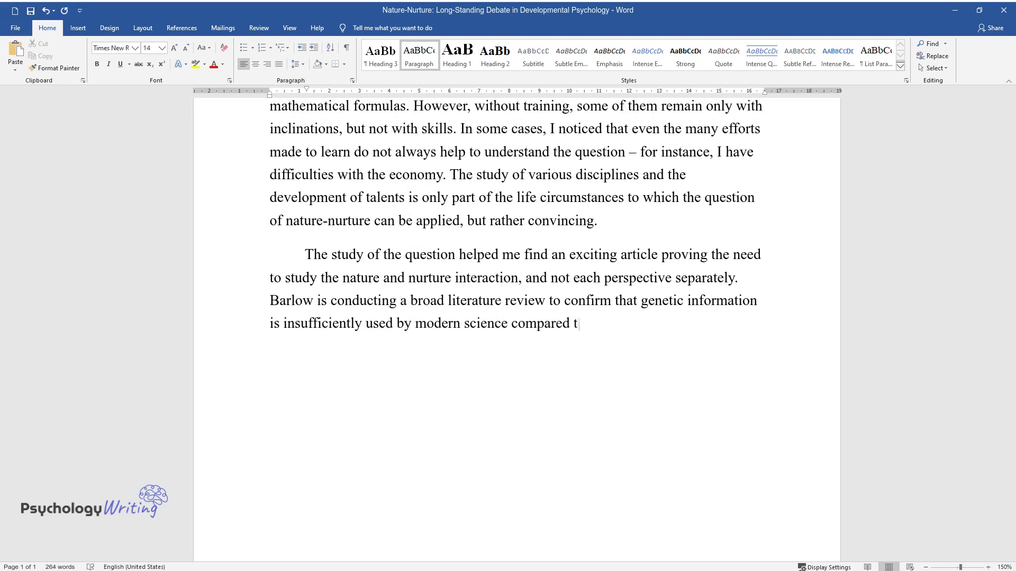
{"action": "type", "text": "o data about environmental influenc"}
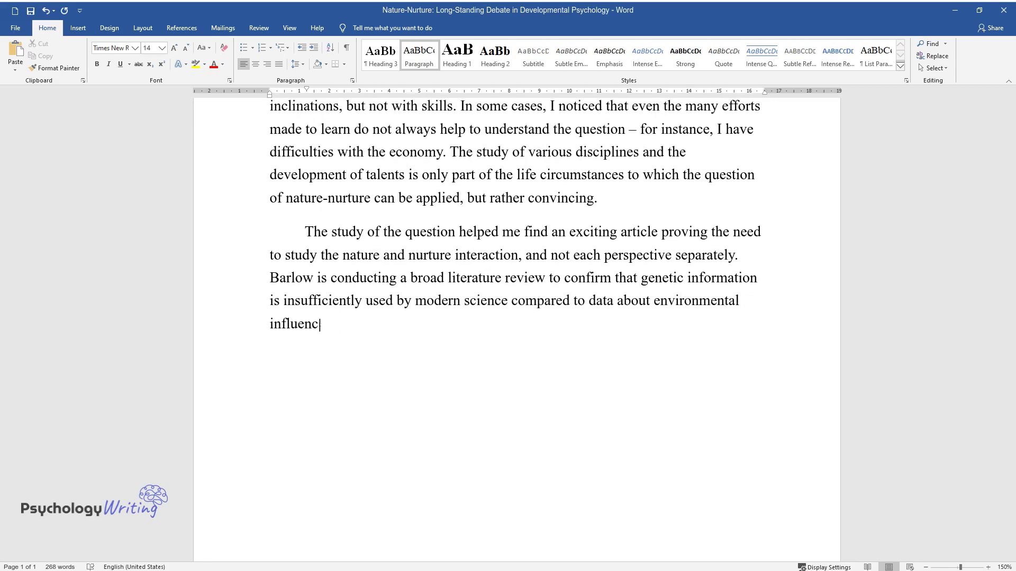
{"action": "type", "text": "e, from which science loses. Theref"}
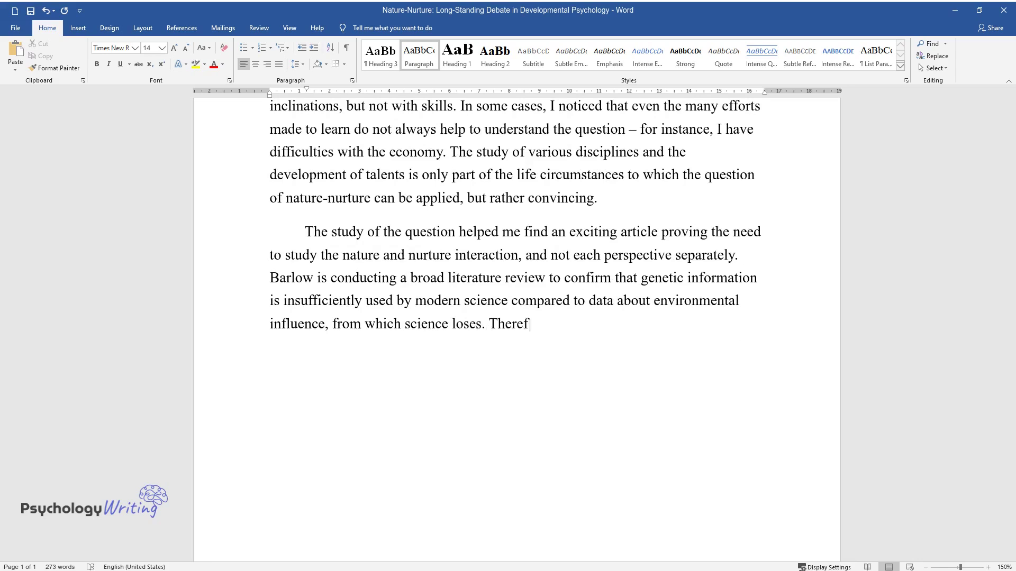
Step: Conclude with the author's call for attention to nature and nurture's interaction in psychology and sociology, and interest in the complex factors influencing human development
{"action": "type", "text": "ore, the author insists on more att"}
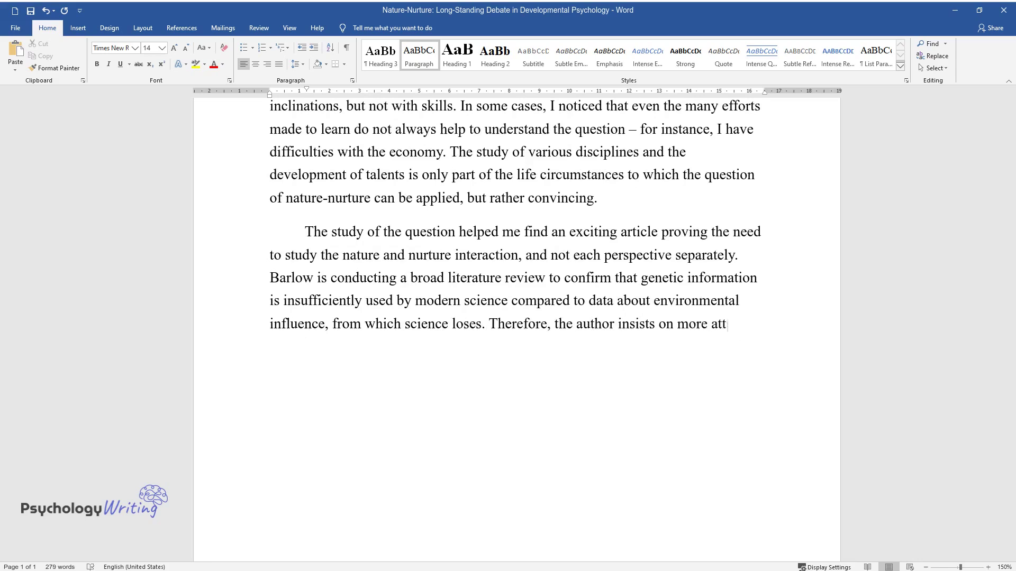
{"action": "type", "text": "ention to nature and nurture’s inte"}
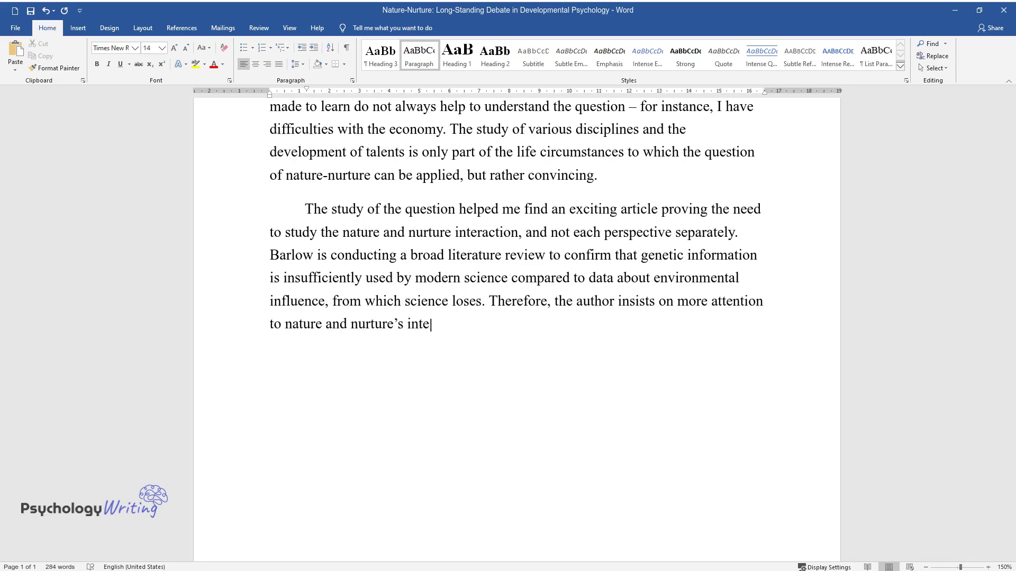
{"action": "type", "text": "ularly in"}
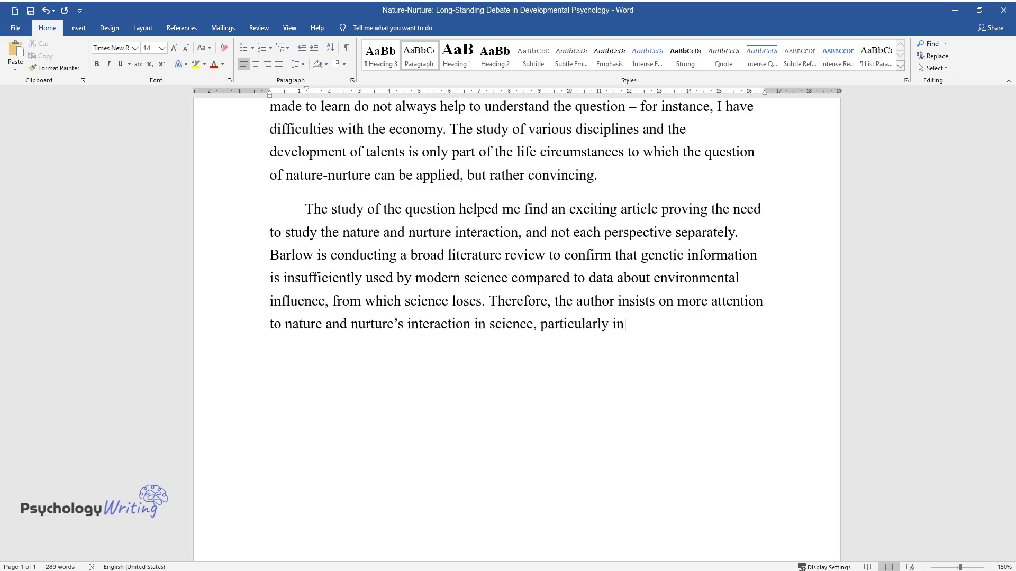
{"action": "type", "text": " psychology and sociology. The article interested me because it reflects the complexity of the interconnections of many factors that influenc"}
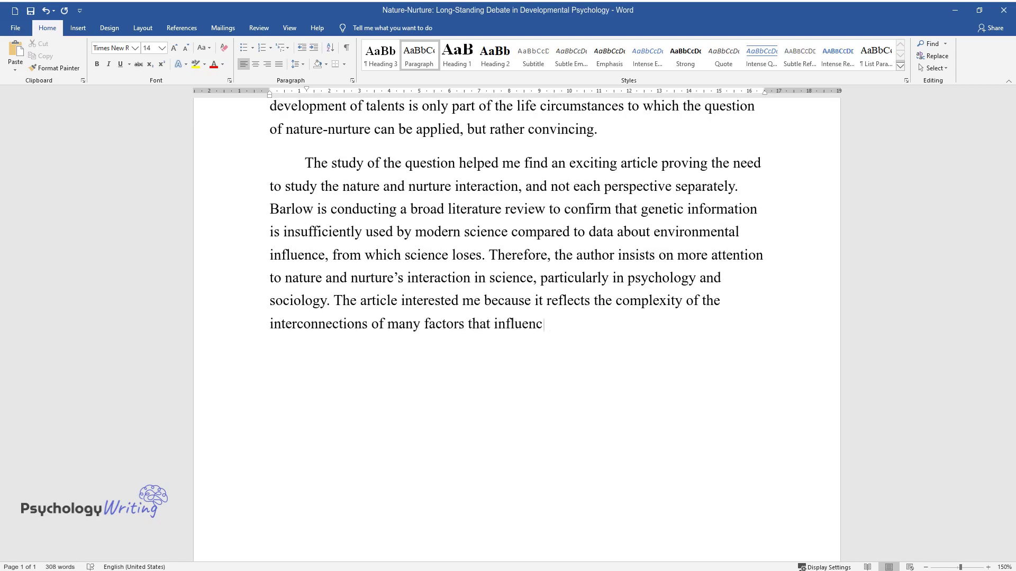
{"action": "type", "text": "e the process of human development."}
Step: Add a "Question" section in Heading 2 style asking how researchers can measure the impact of nature and nurture on personal behavior
{"action": "key", "text": "Return"}
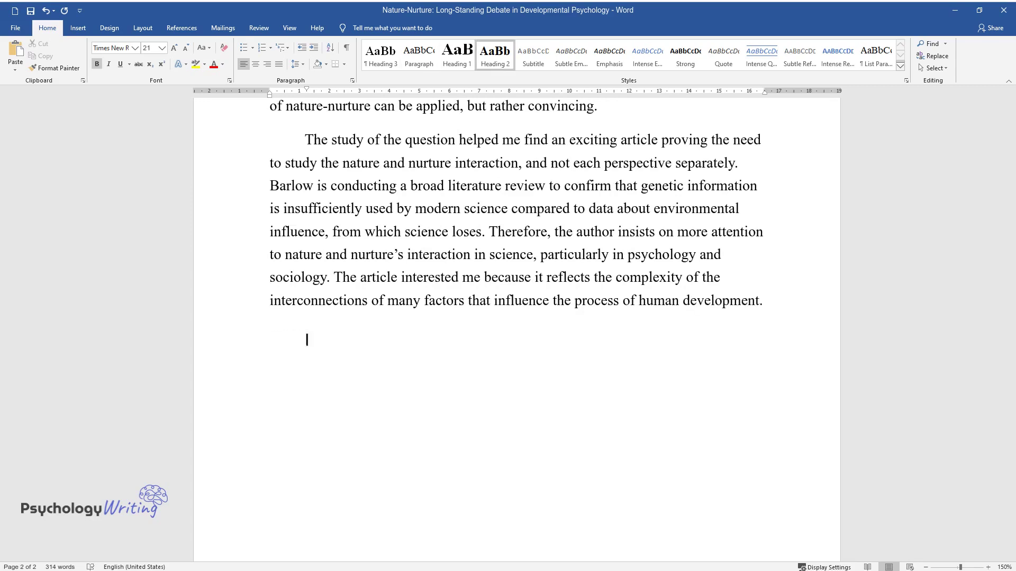
{"action": "type", "text": "Question"}
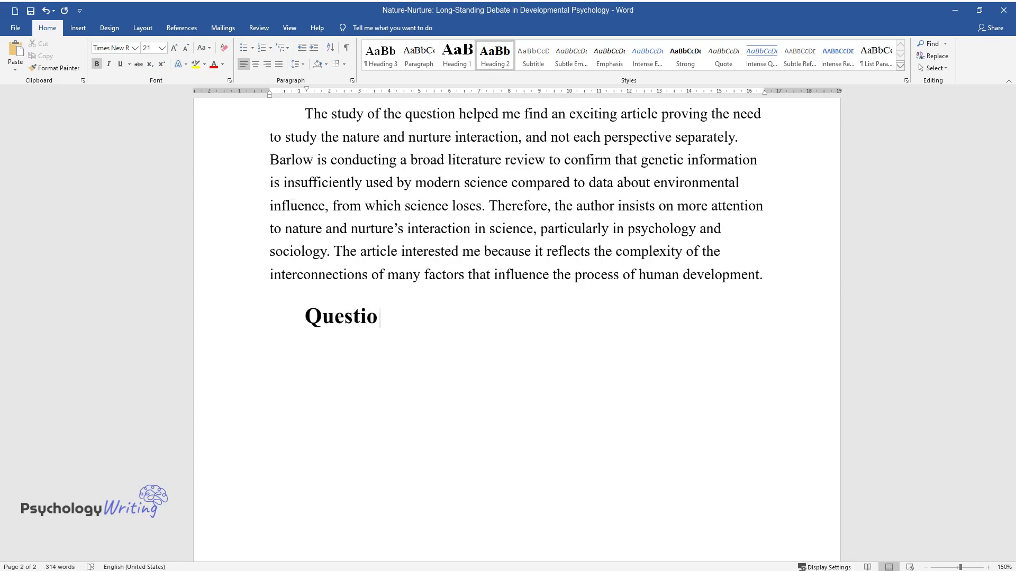
{"action": "key", "text": "Return"}
{"action": "type", "text": "How can researc"}
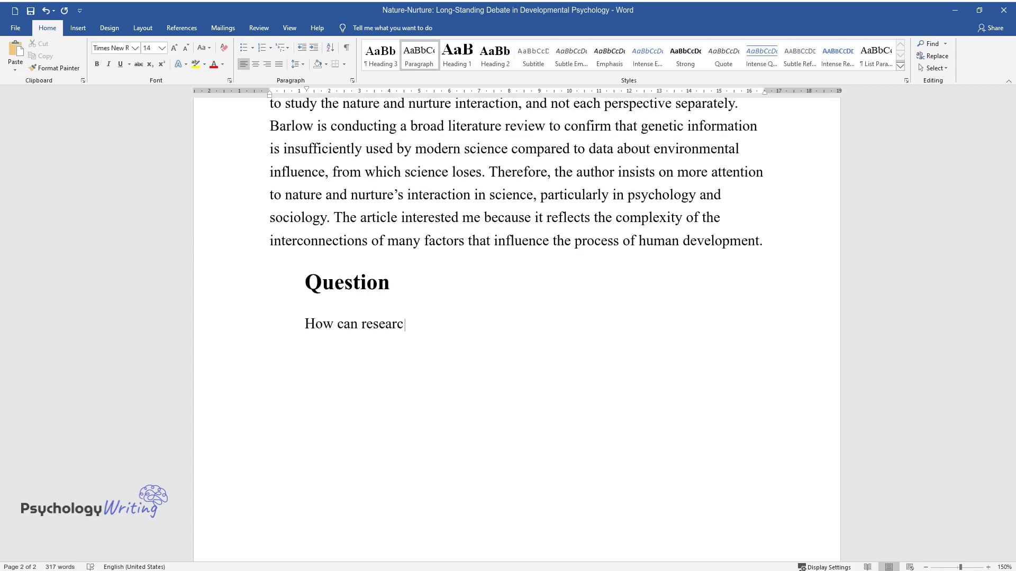
{"action": "type", "text": "hers measure the impact of nature a"}
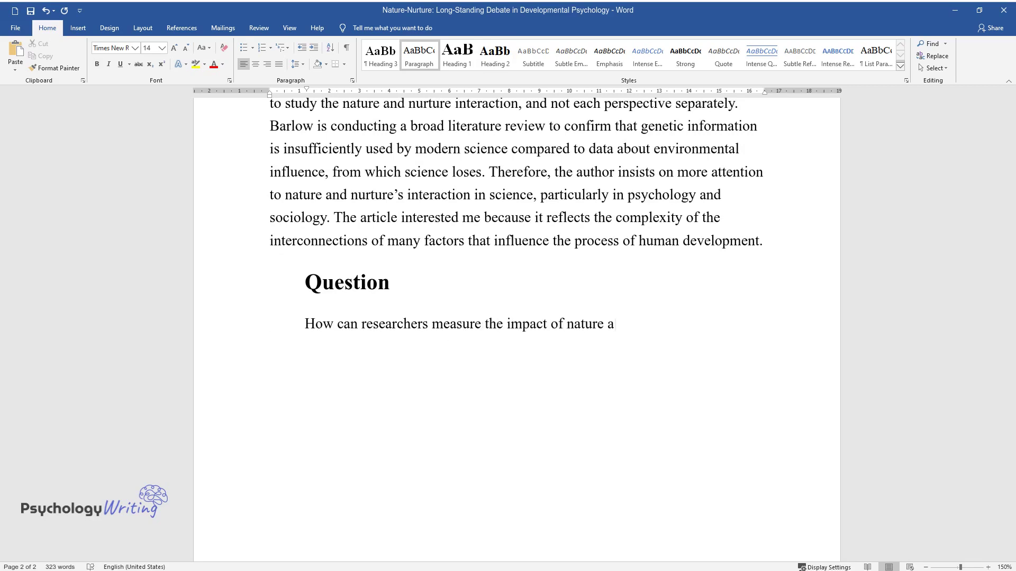
{"action": "type", "text": "nd nurture on personal behavior? "}
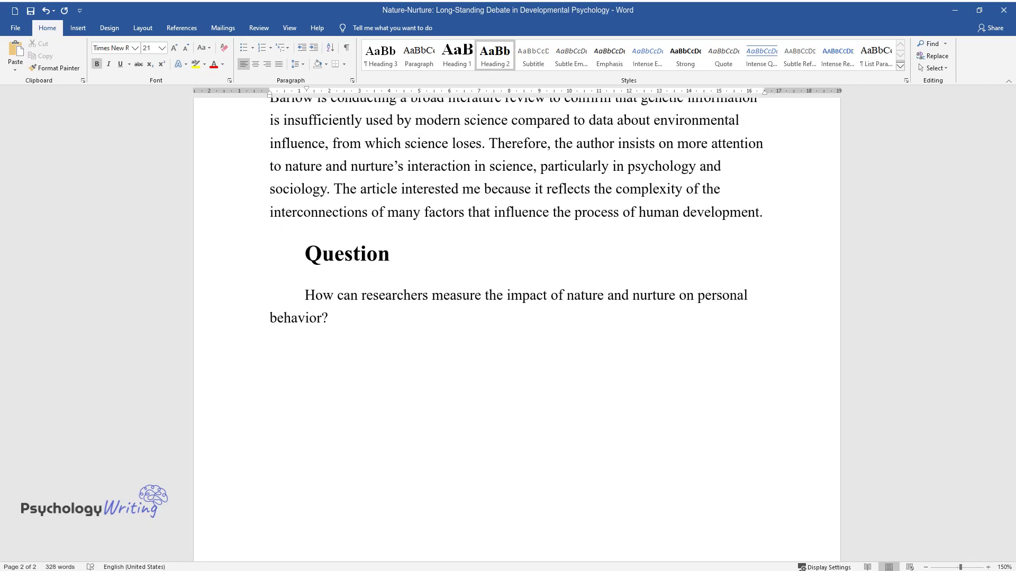
Step: Add a Heading 2 section "Scholarly Link" citing "Nature and nurture as an enduring tension in the history of psychology. In Oxford Research Encyclopedia of Psychology."
{"action": "type", "text": "Scholarly Link"}
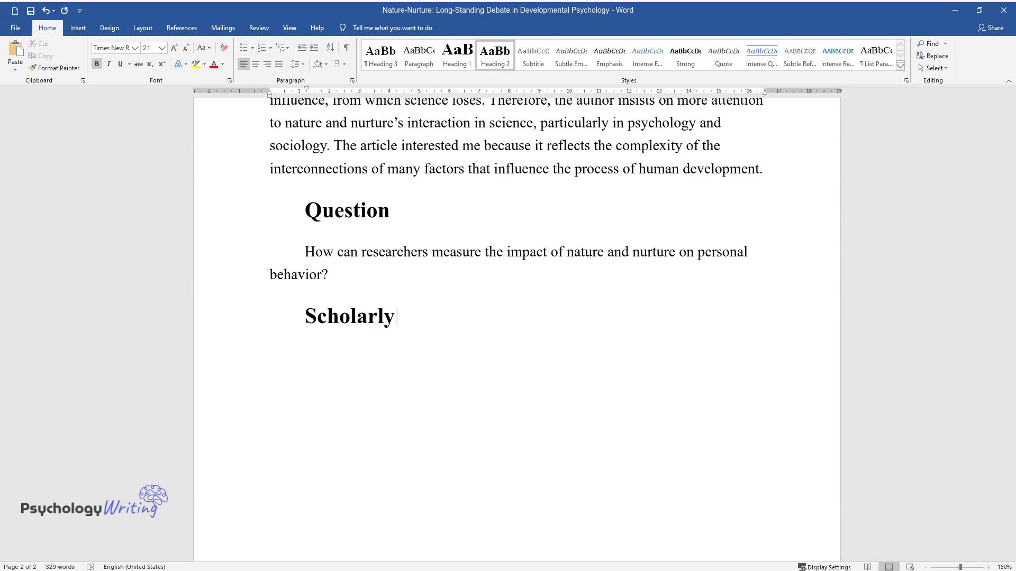
{"action": "key", "text": "Return"}
{"action": "type", "text": "Nature"}
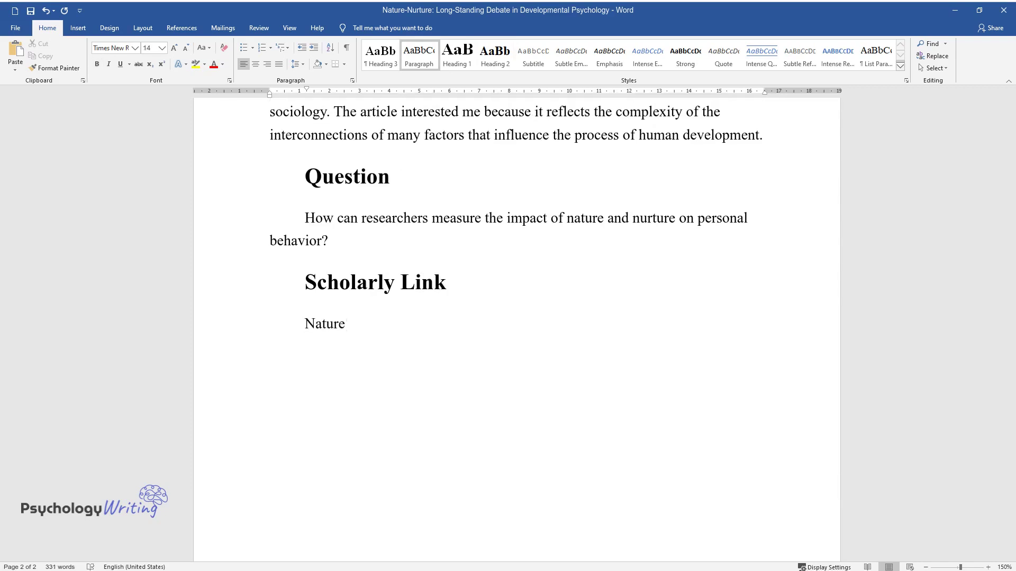
{"action": "type", "text": " and nurture as an enduring ten"}
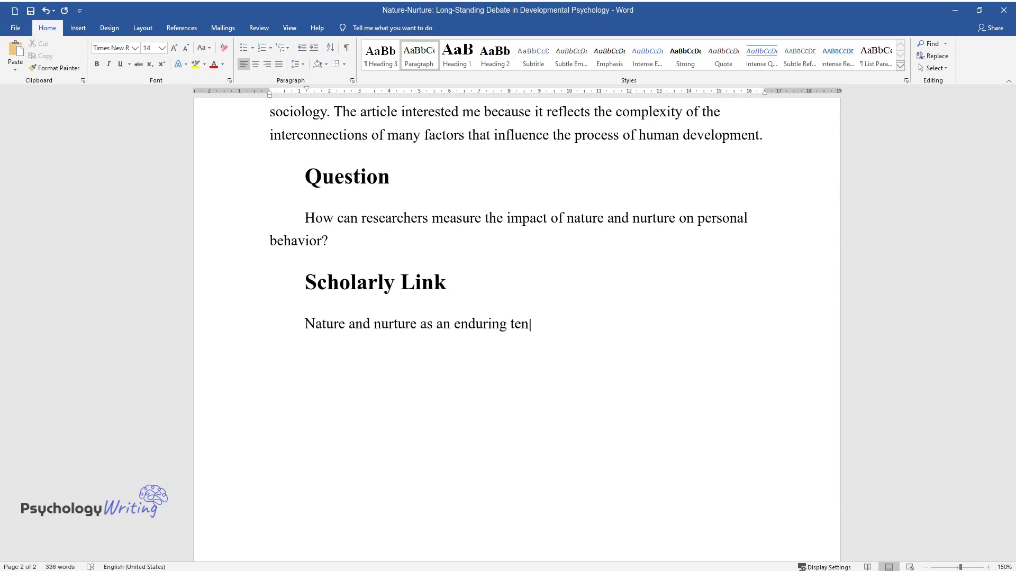
{"action": "type", "text": "sion in the history of psychol"}
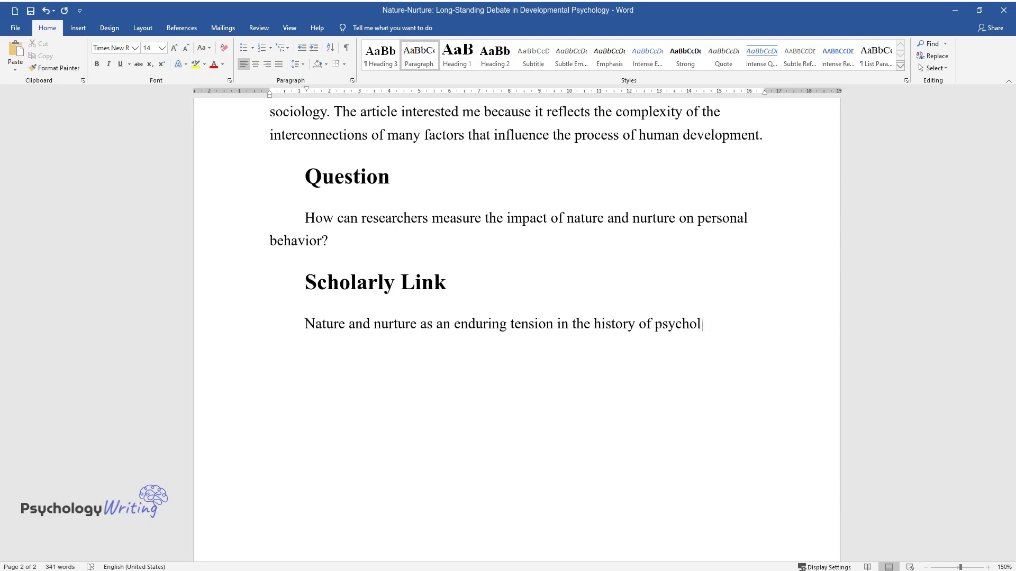
{"action": "type", "text": "ogy. In Oxford Research Encycl"}
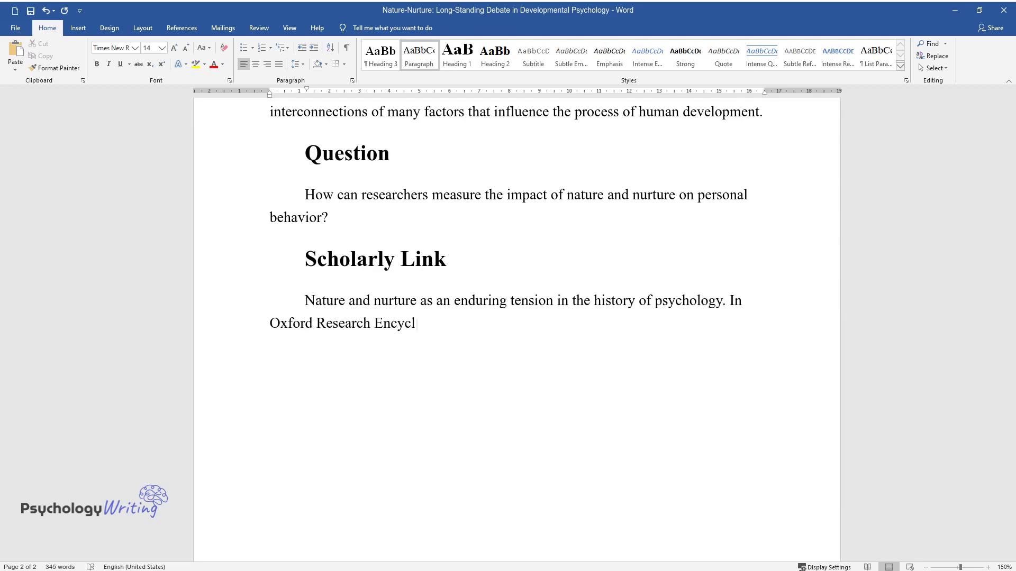
{"action": "type", "text": "opedia of Psychology."}
{"action": "key", "text": "Return"}
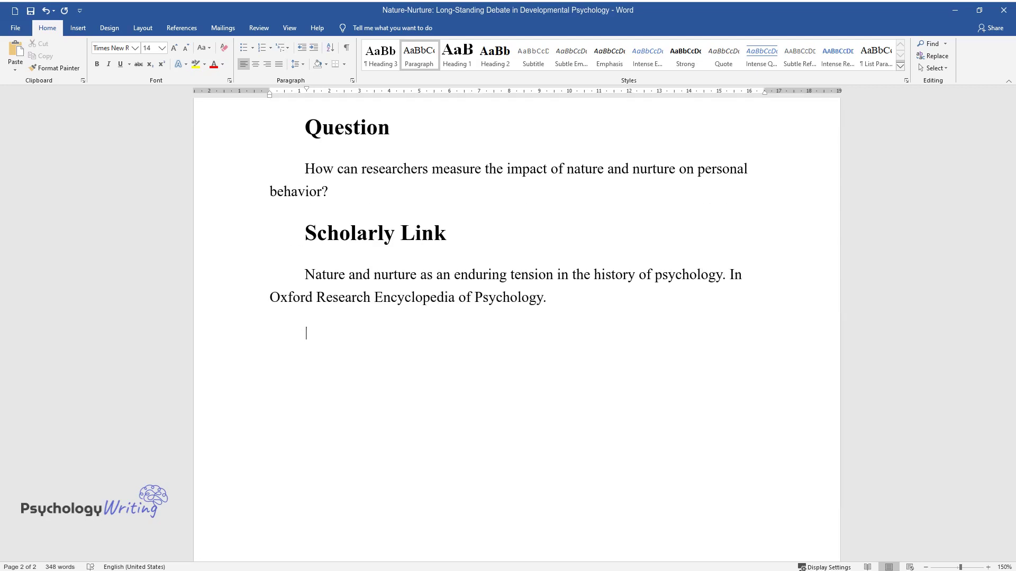
Step: Add a paragraph after the citation saying the source suits studying nature-nurture, presenting a short debate history, the parties' main arguments and theories related to these perspectives
{"action": "type", "text": "This educational source is of interest in studying the theme o"}
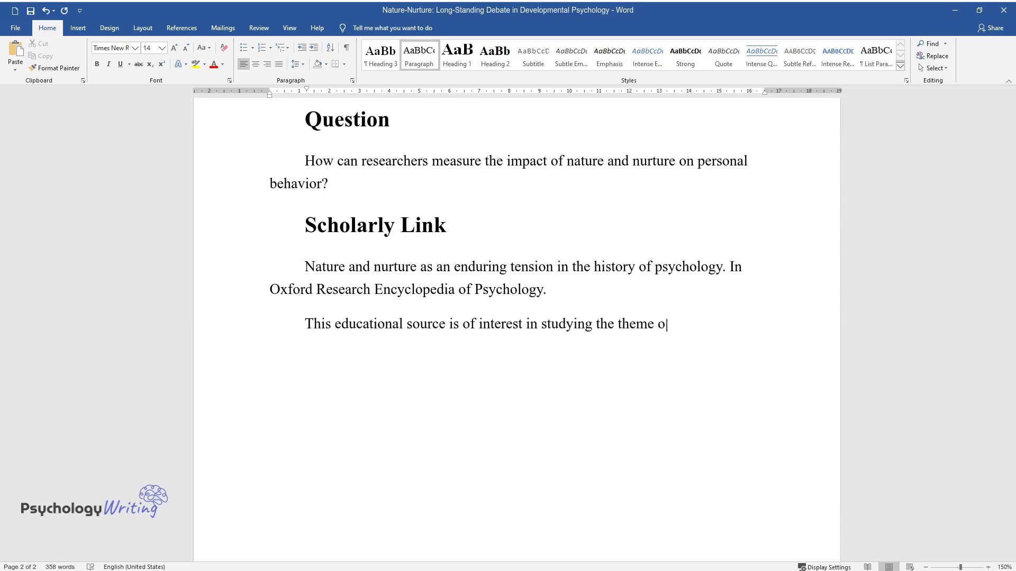
{"action": "type", "text": "f nature-nurture. It presents a short history of debate and the parti"}
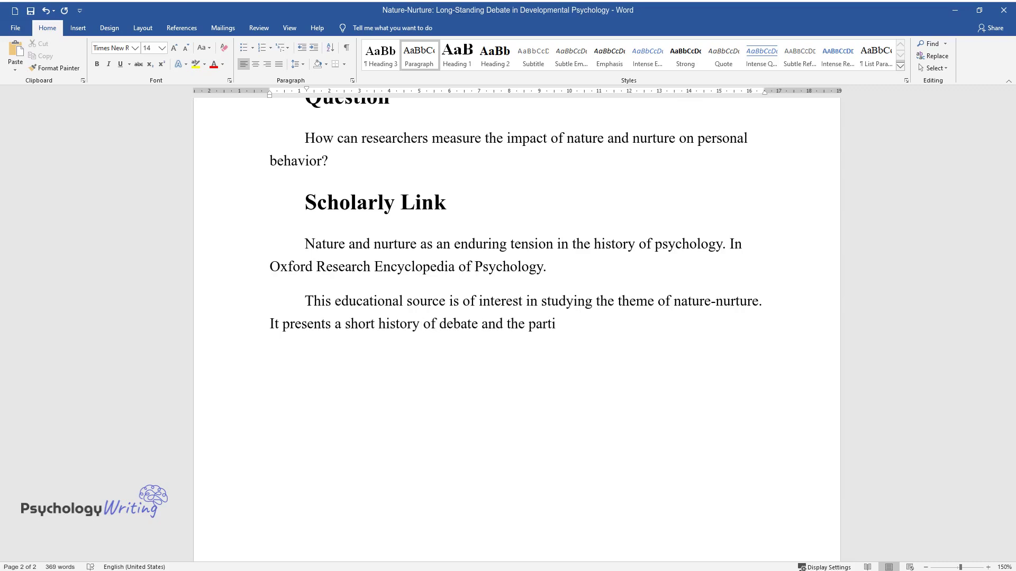
{"action": "type", "text": "es’ main arguments. Moreover, Honey"}
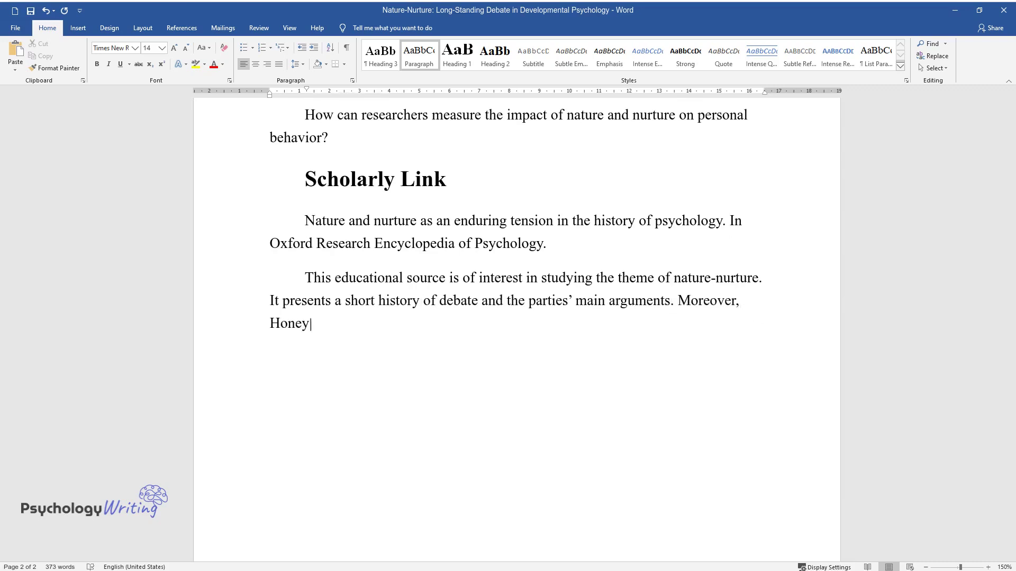
{"action": "type", "text": "cutt presents some theories relate"}
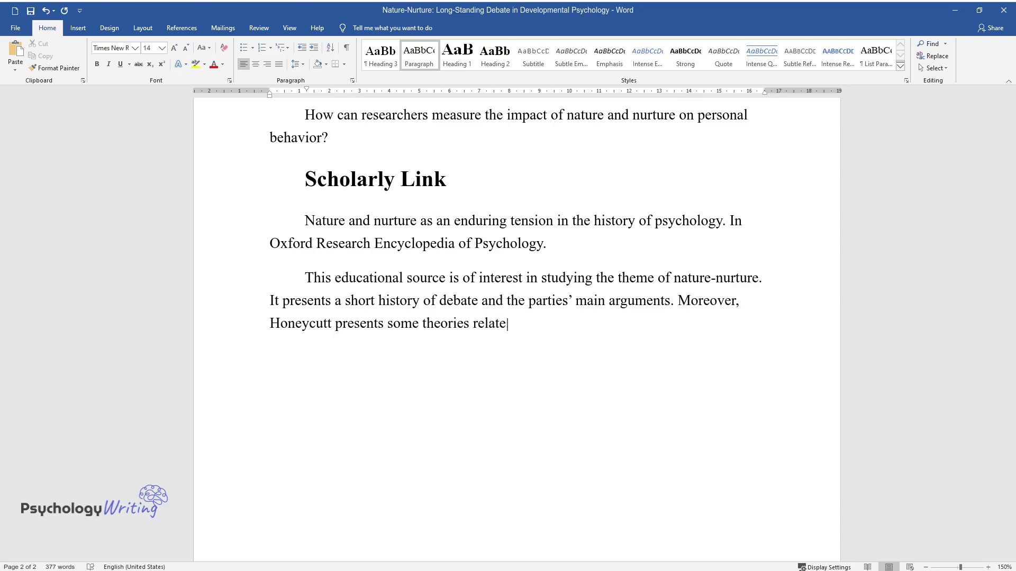
{"action": "type", "text": "d to these perspectives. The source"}
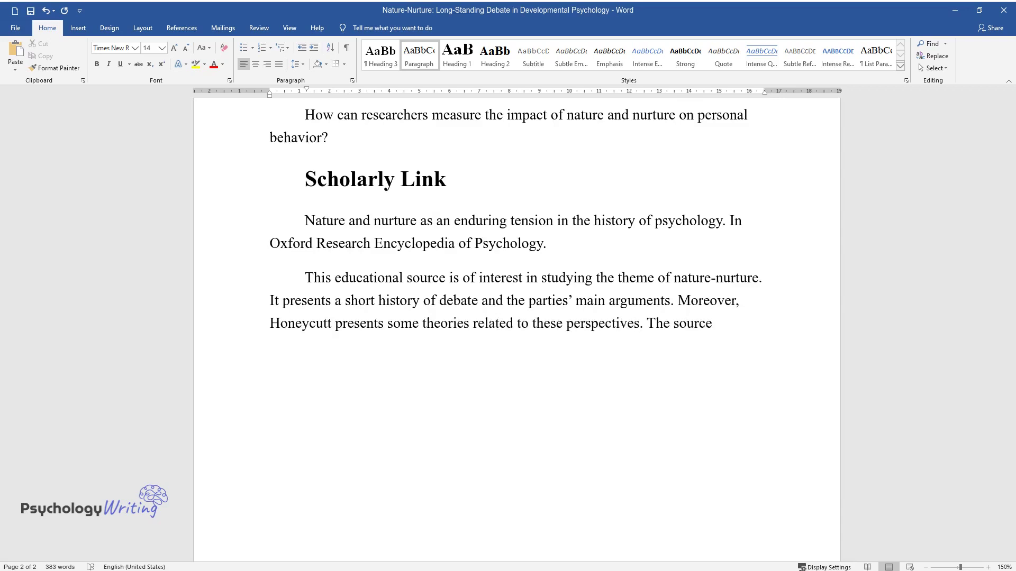
Step: Write that readers can trace the nature-nurture dispute's development and influence on psychology, making the article interesting to those seeking information on the issue, particularly students
{"action": "type", "text": " allows readers to trace the devel"}
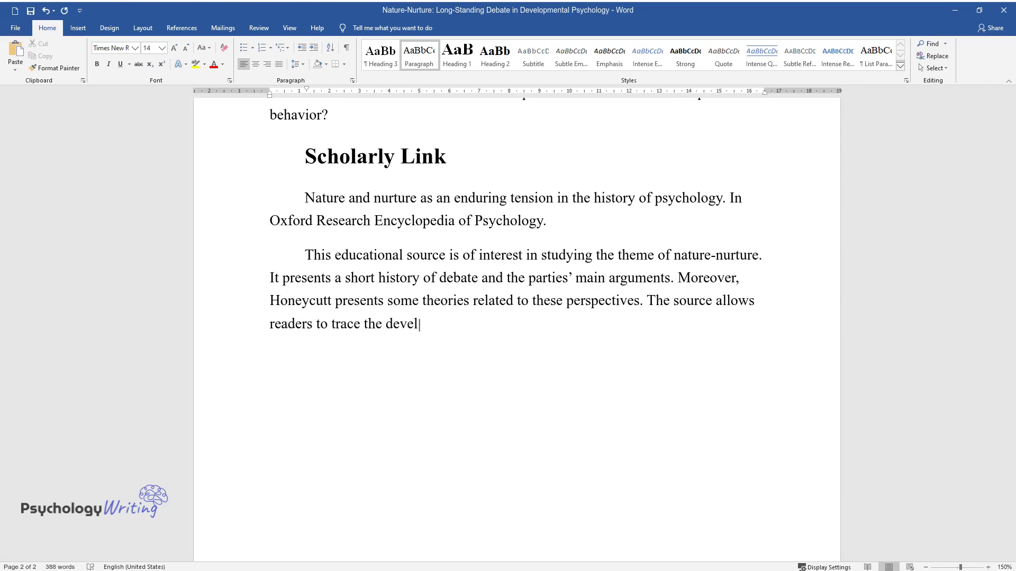
{"action": "type", "text": "opment of the nature-nurture disput"}
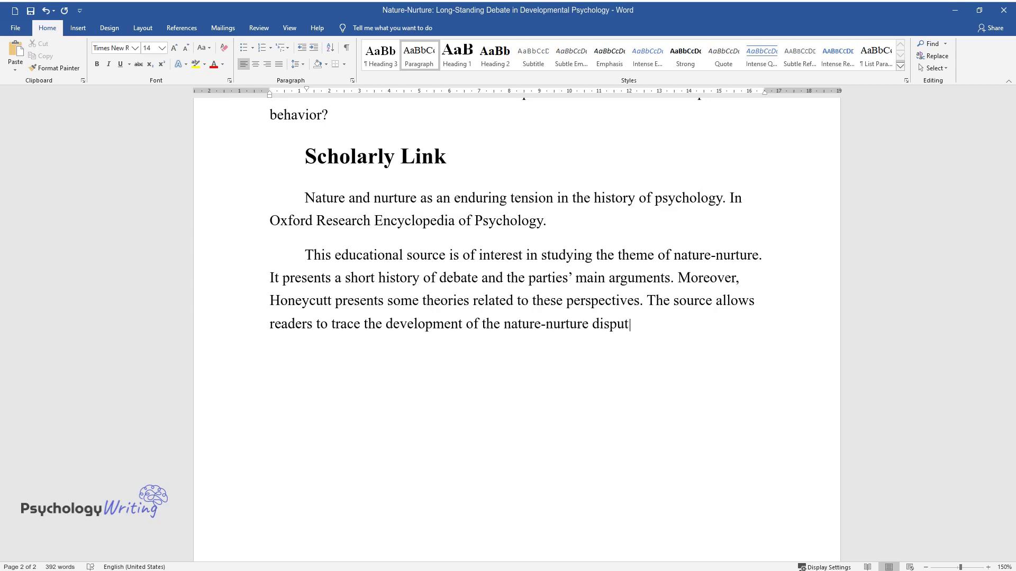
{"action": "type", "text": "e and how it influenced psychology"}
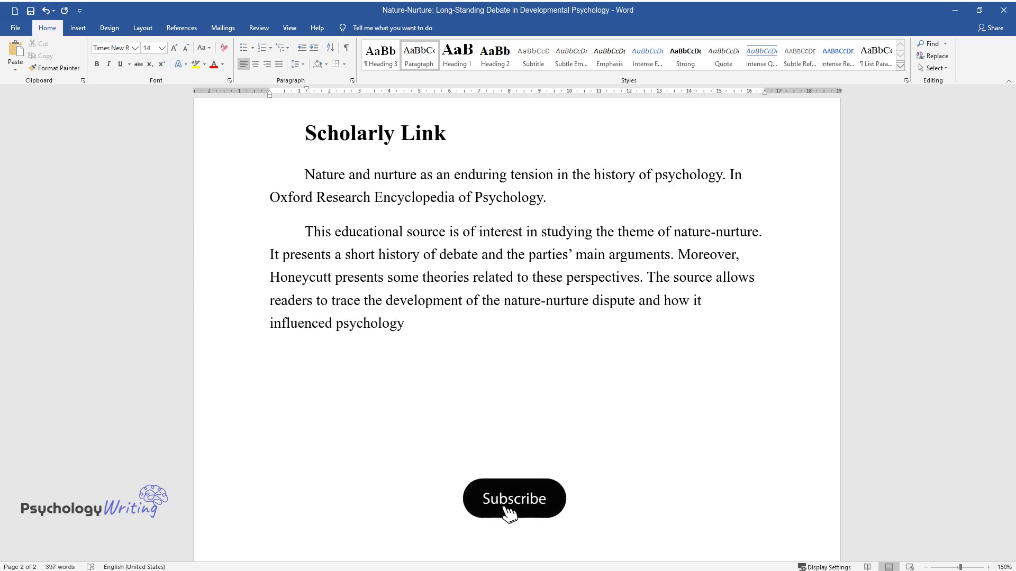
{"action": "type", "text": ". Therefore, the article will be in"}
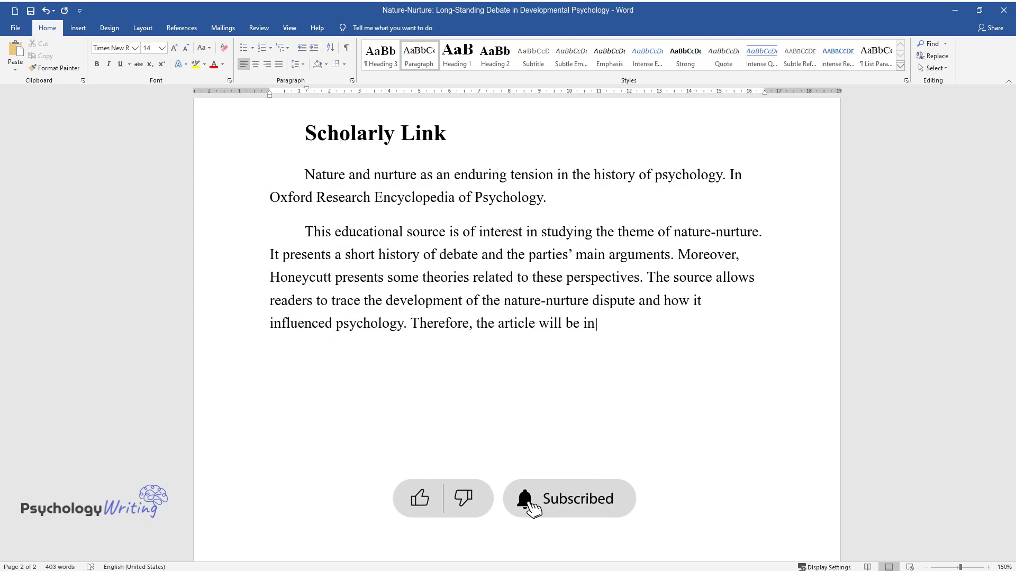
{"action": "type", "text": "teresting to those looking for inf"}
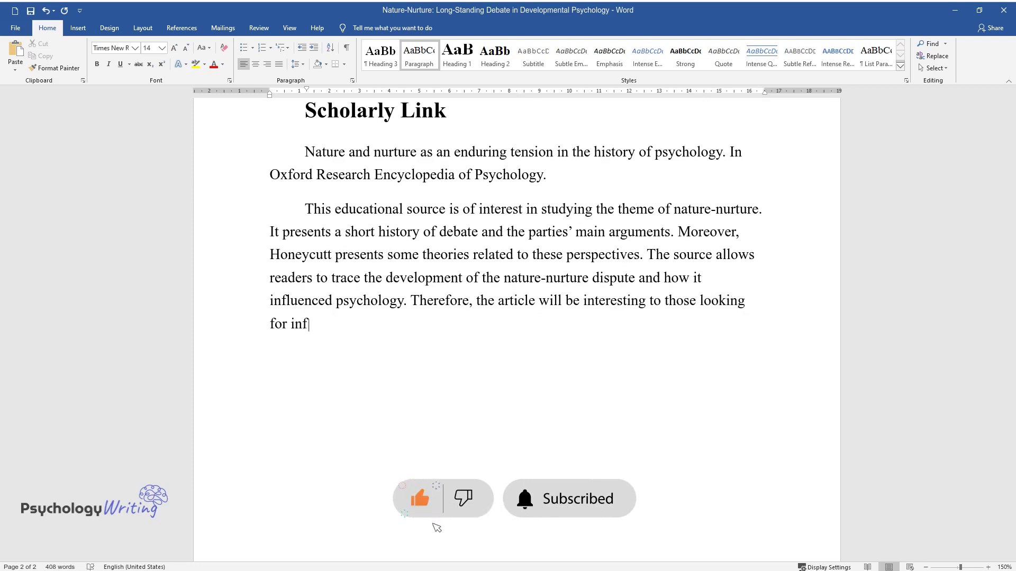
{"action": "type", "text": "ormation on the issue, particularly students"}
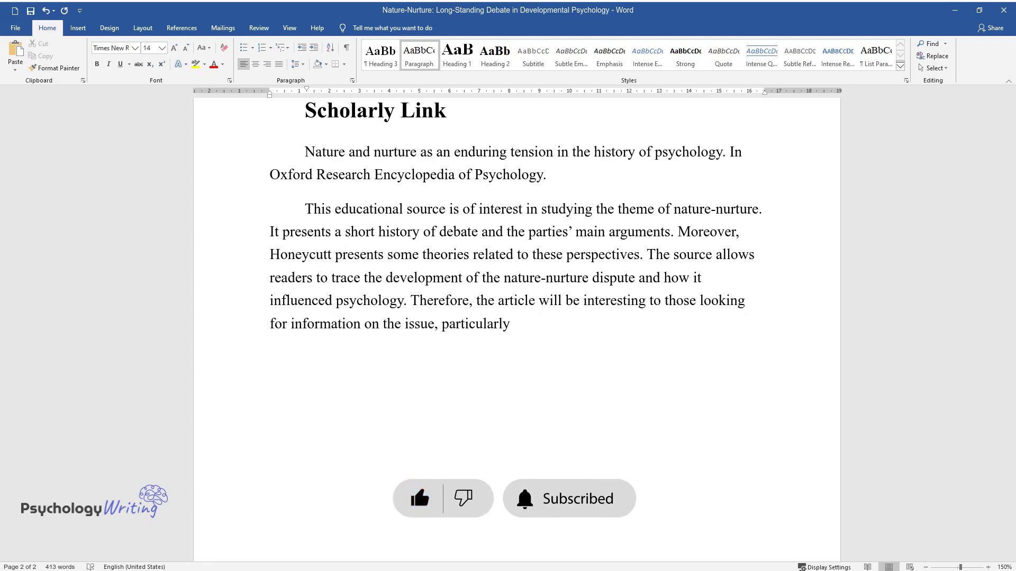